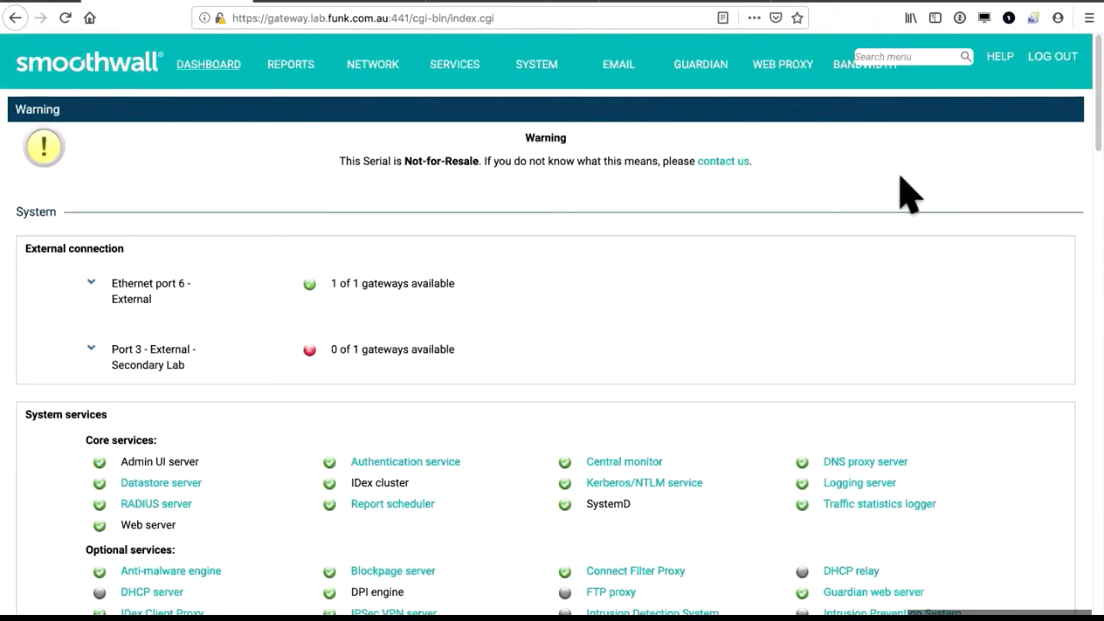
# Step: Open the full safeguarding report and set it to report against Suicide for all groups
pyautogui.moveTo(304, 67)
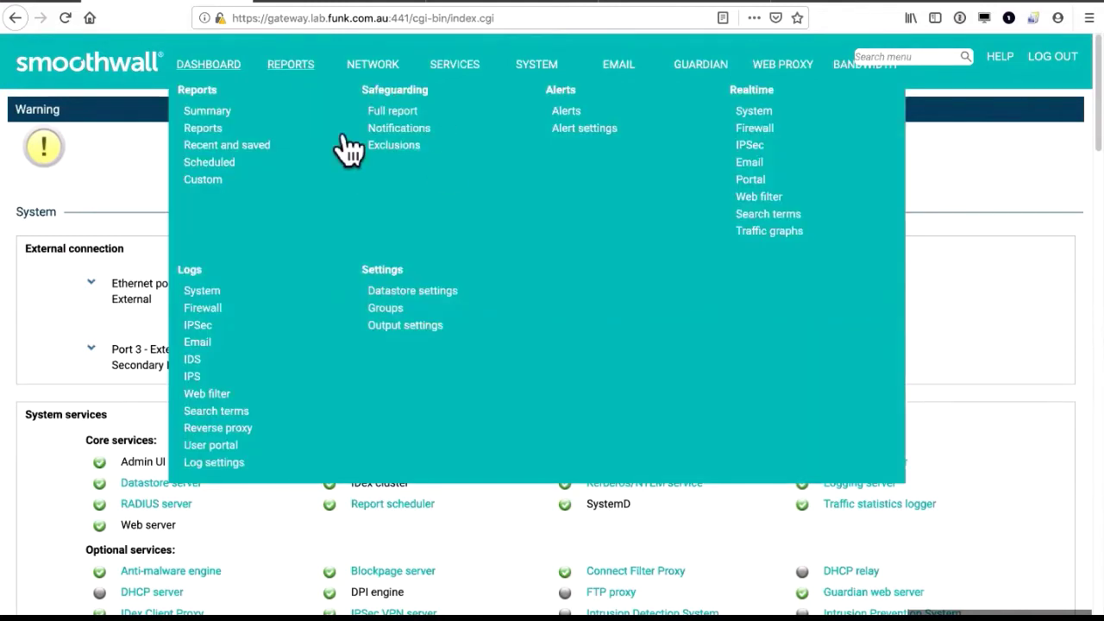
pyautogui.moveTo(431, 69)
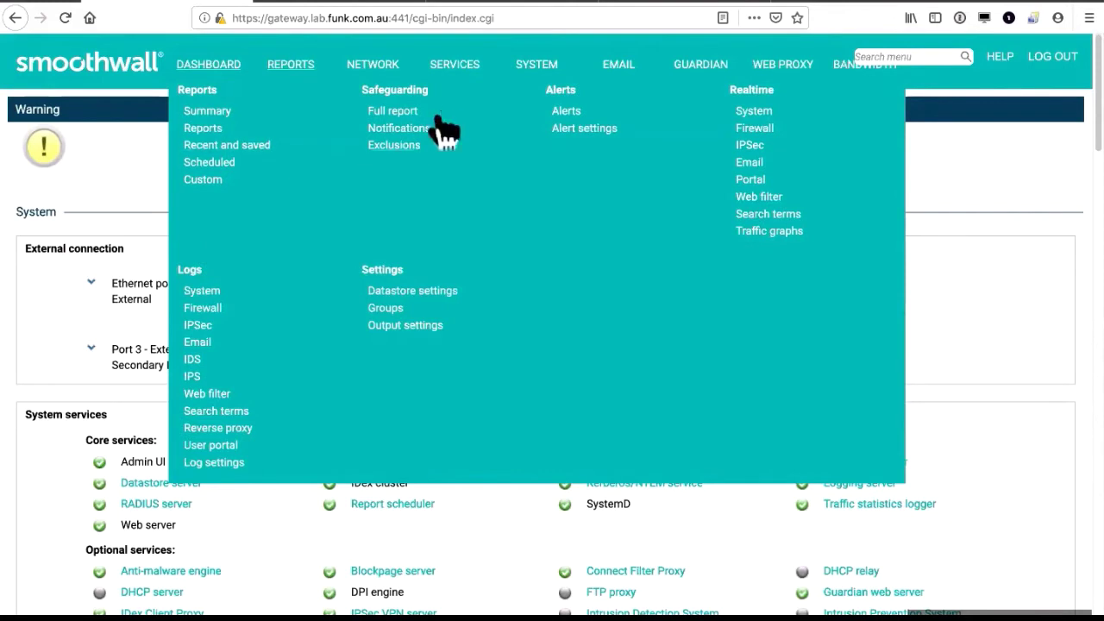
pyautogui.click(410, 111)
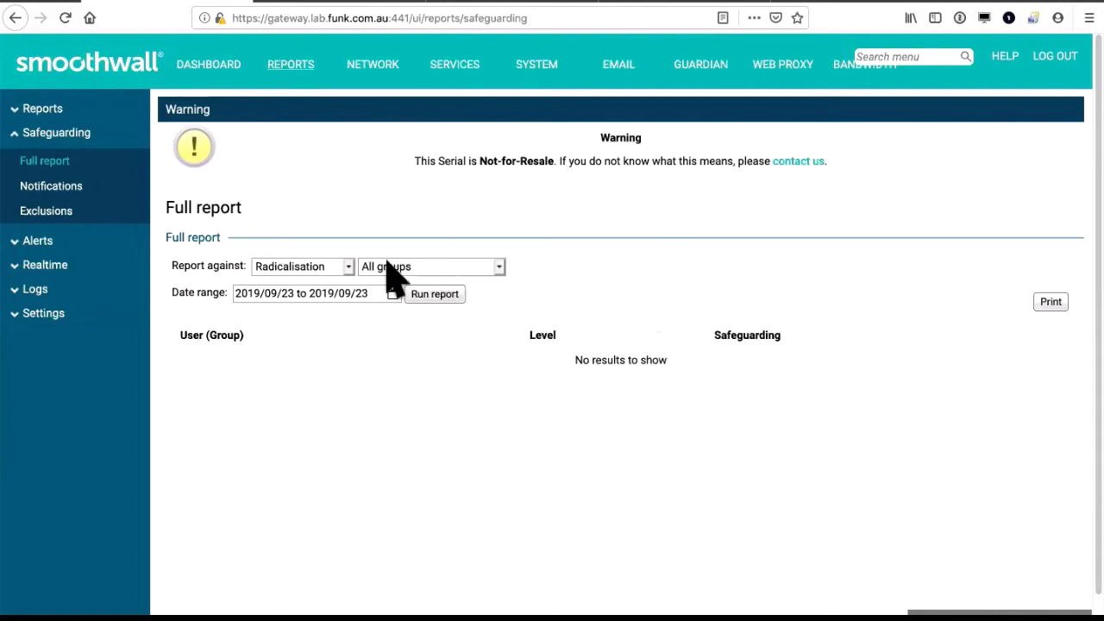
pyautogui.click(343, 266)
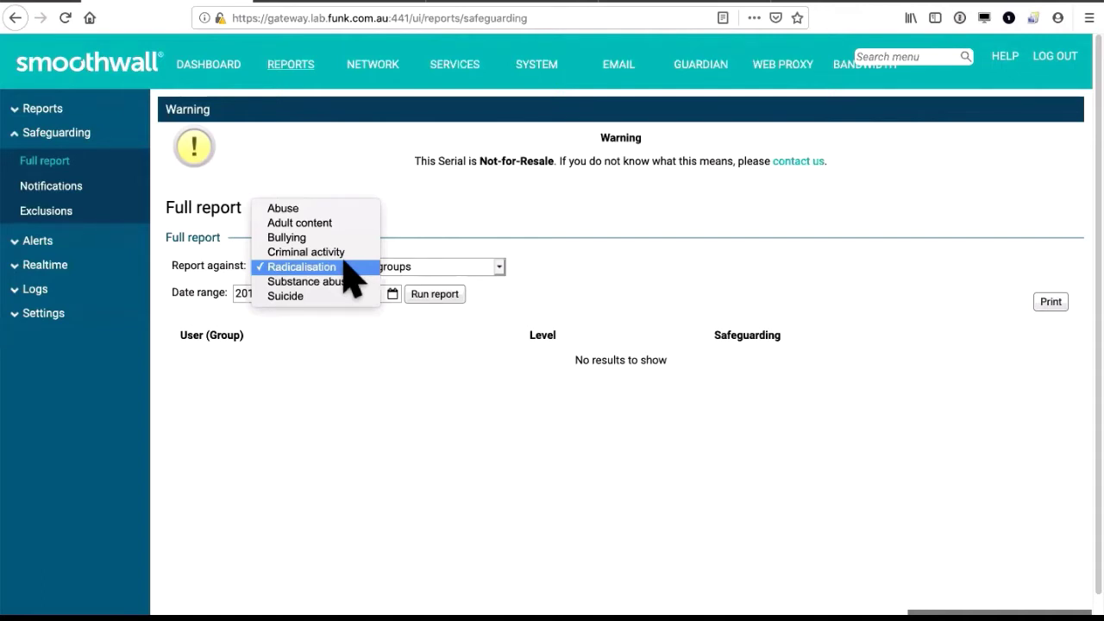
pyautogui.click(323, 296)
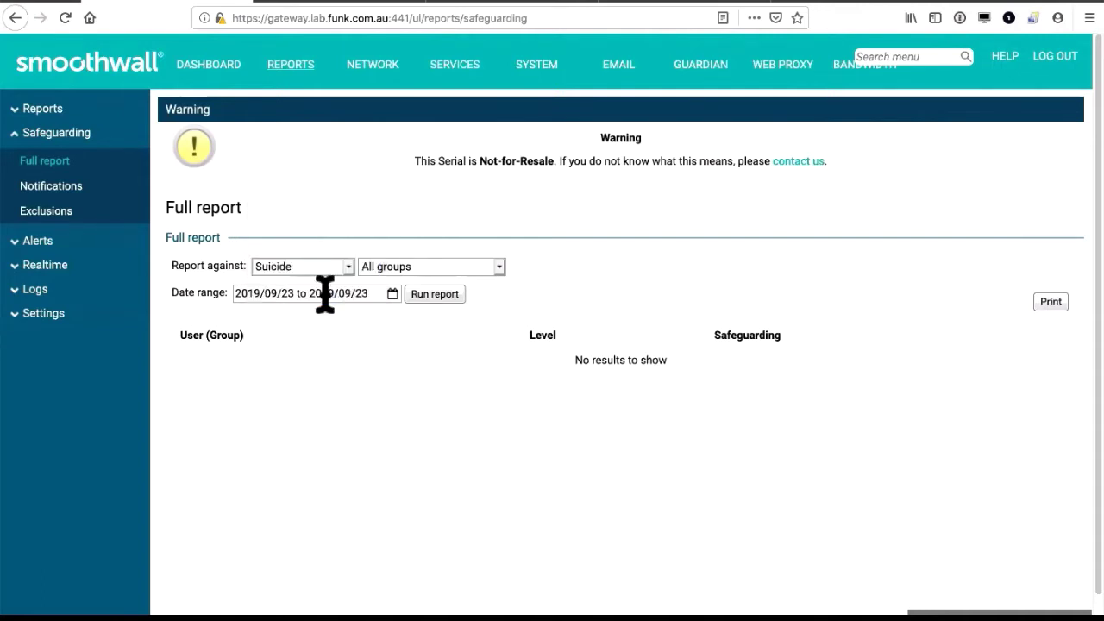
pyautogui.click(498, 268)
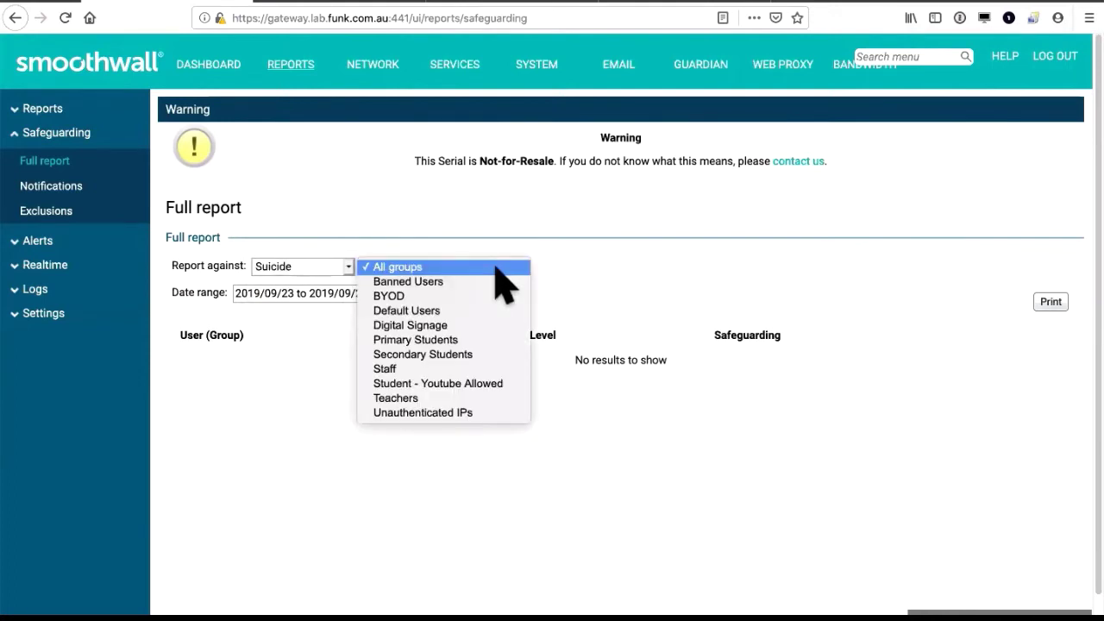
pyautogui.click(761, 249)
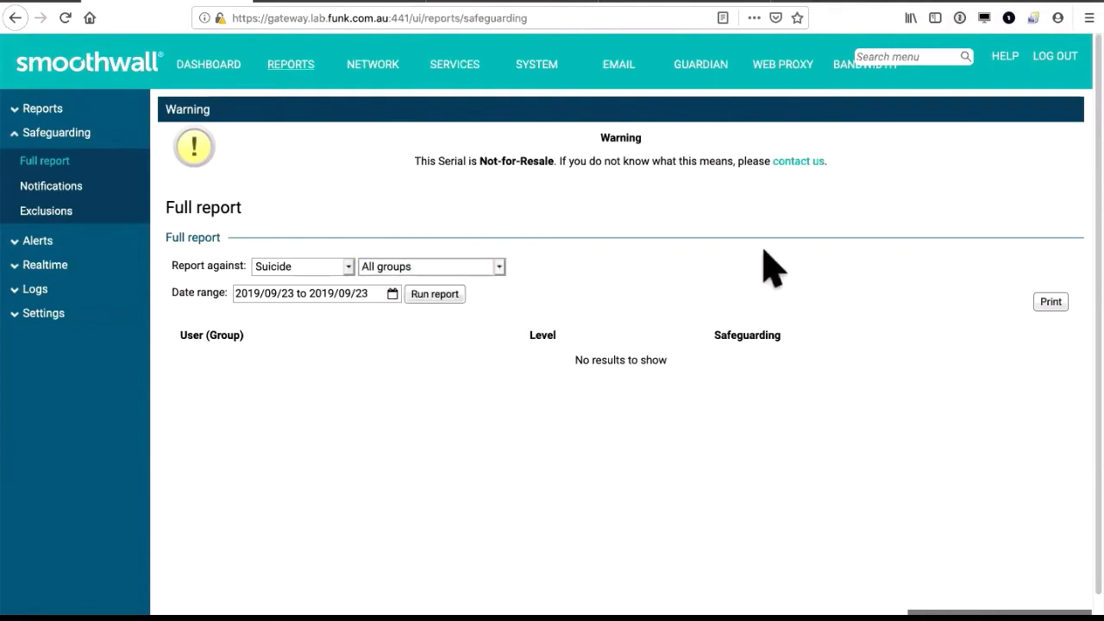
# Step: Set the report's date range to today, 2019/09/24, and run the report
pyautogui.click(392, 294)
pyautogui.click(289, 332)
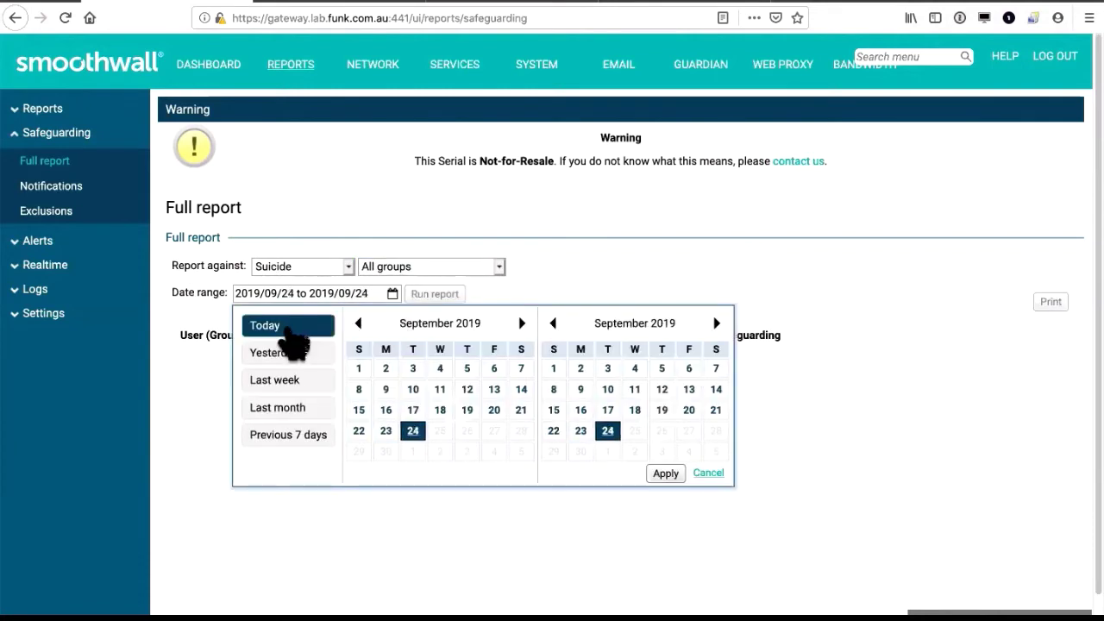
pyautogui.click(667, 474)
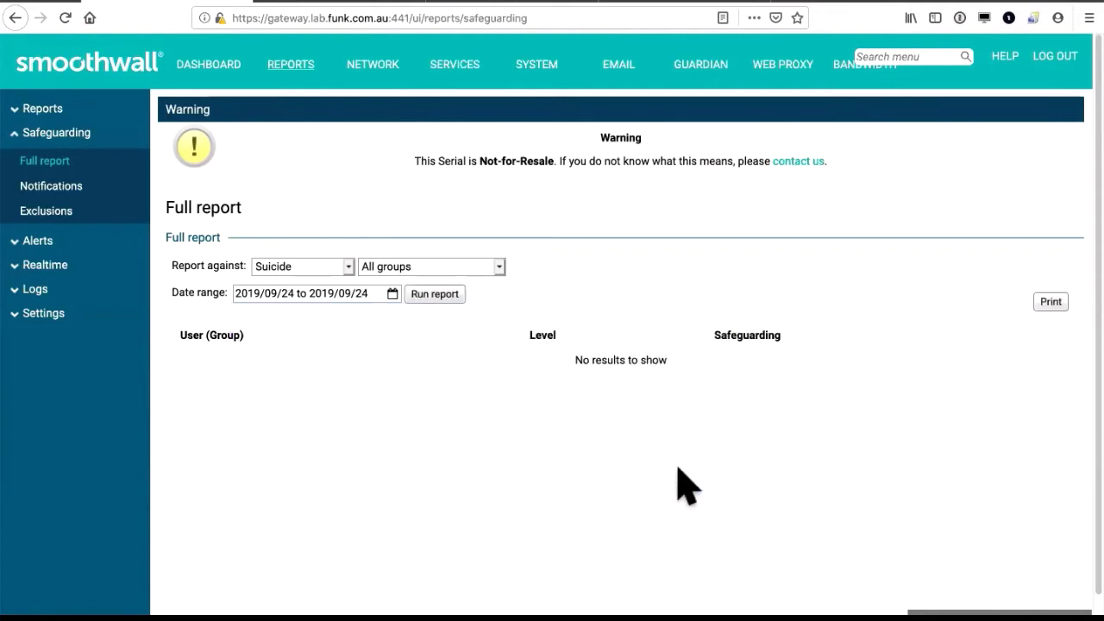
pyautogui.click(444, 296)
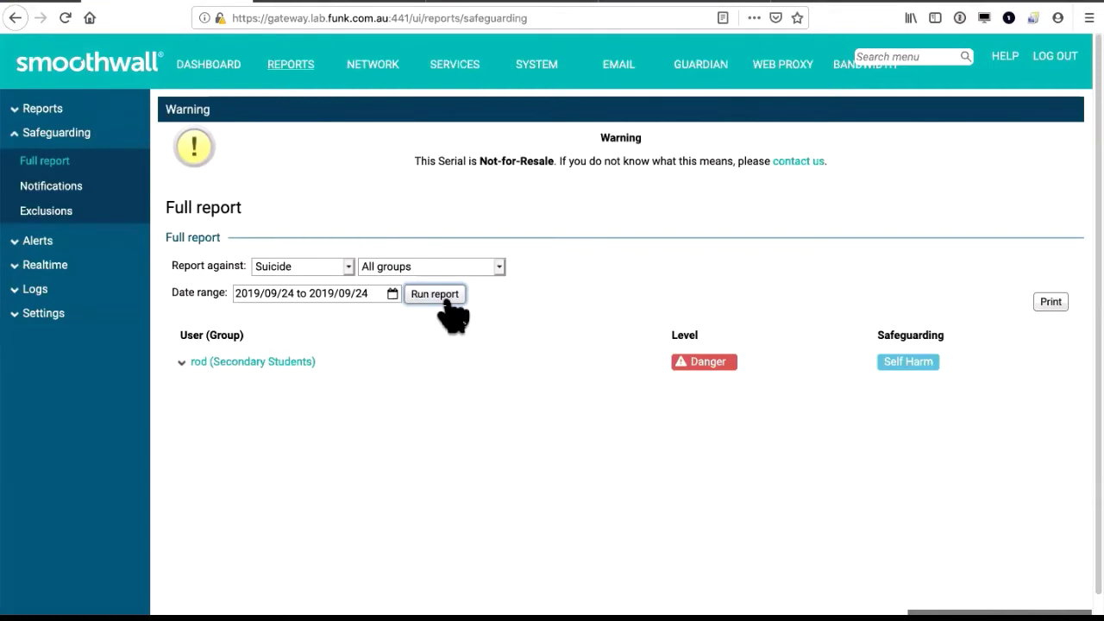
# Step: Expand the Secondary Students user's result and examine the matched categories, search term and URL of each breach
pyautogui.moveTo(181, 370)
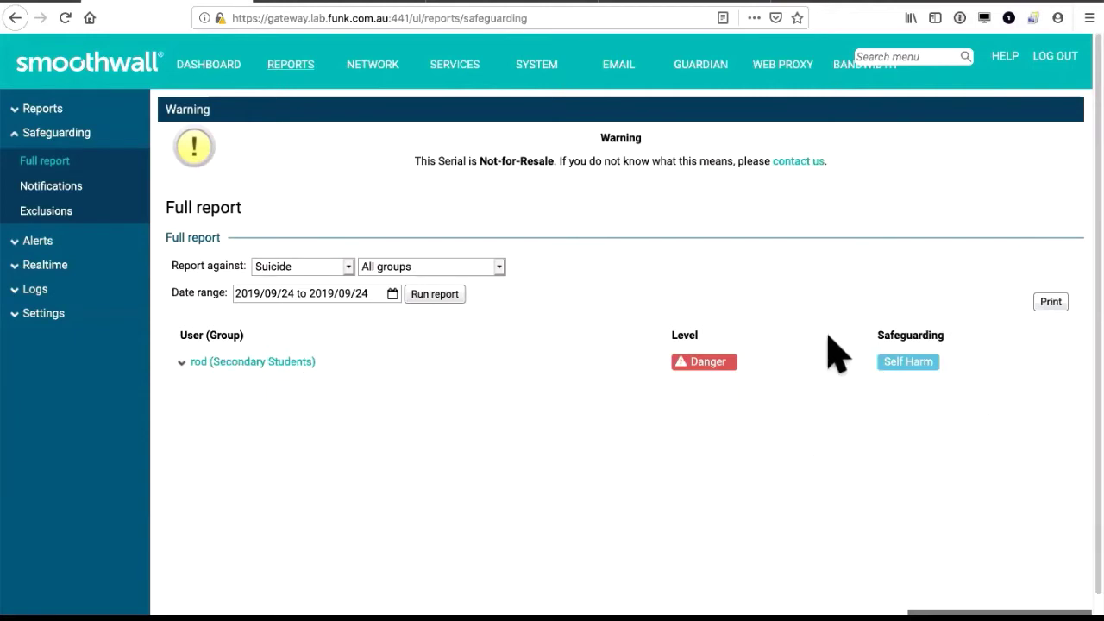
pyautogui.moveTo(930, 366)
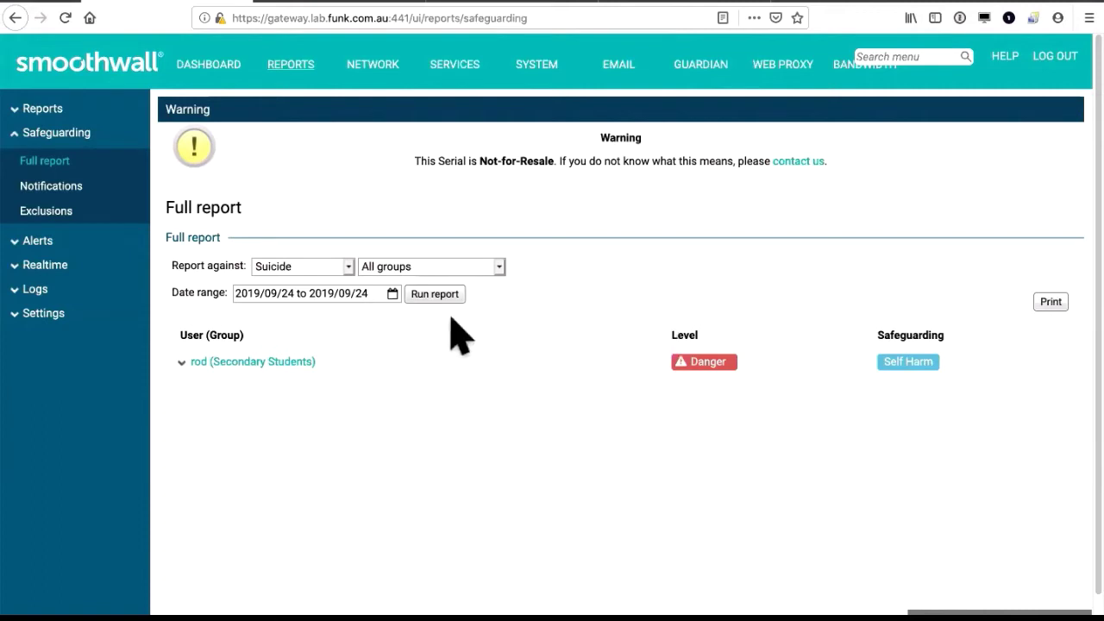
pyautogui.click(184, 362)
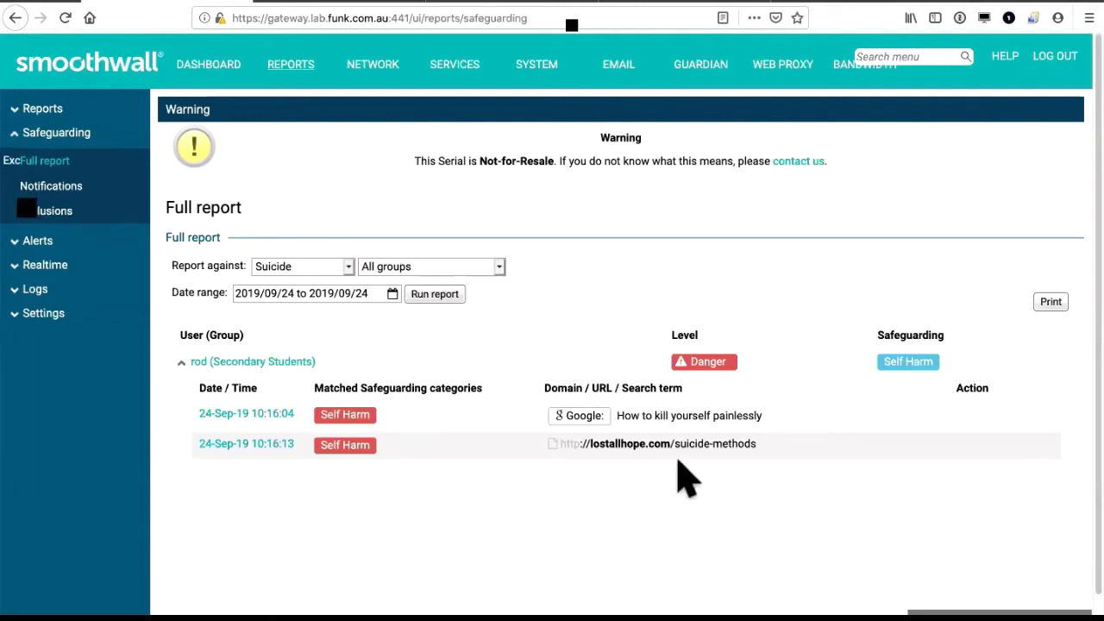
pyautogui.moveTo(609, 415)
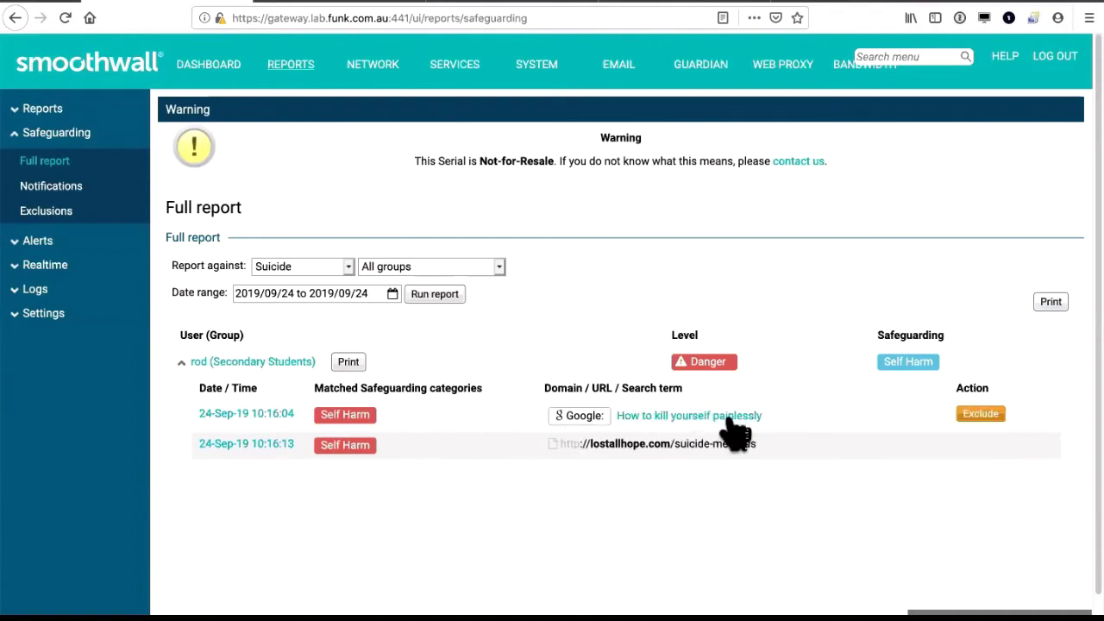
pyautogui.moveTo(542, 438)
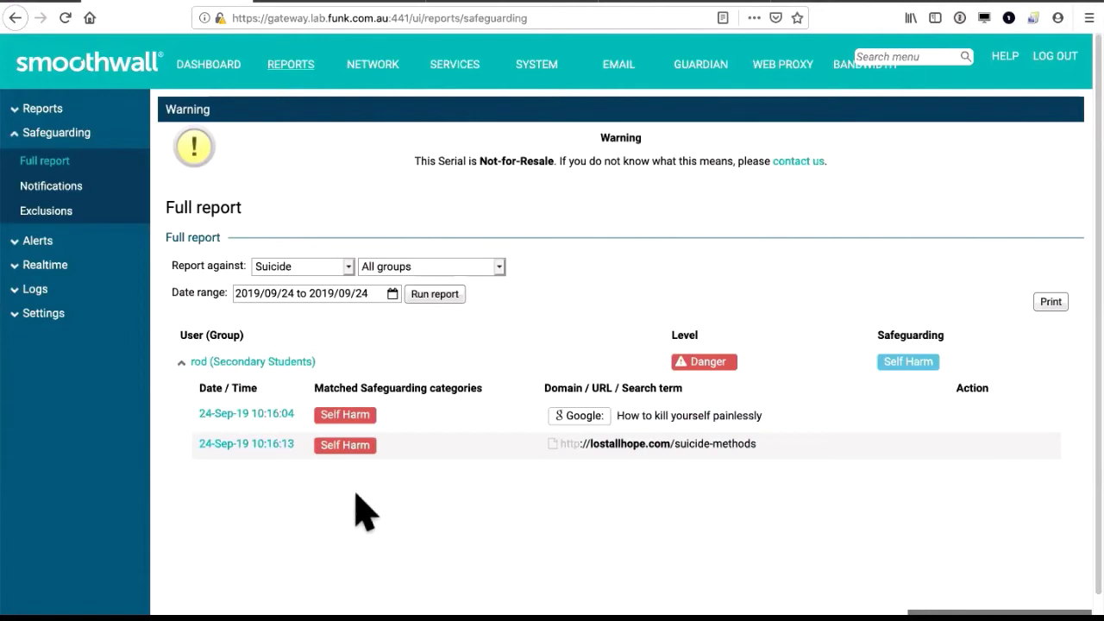
# Step: Examine the user's full traffic before and after the 10:16:04 self-harm breach, and close the traffic view
pyautogui.click(226, 417)
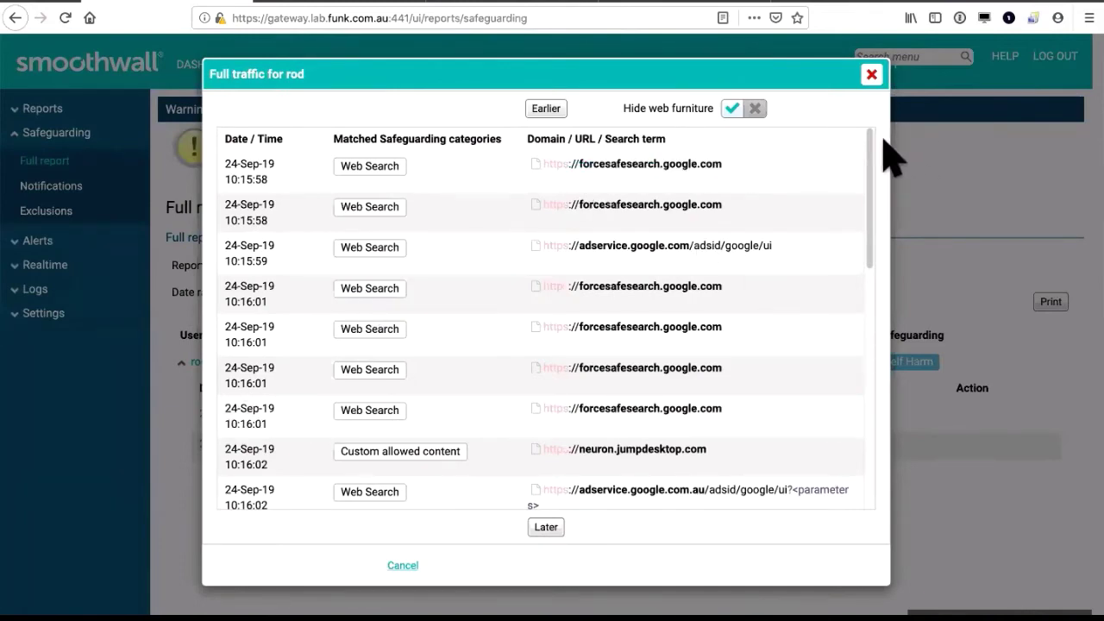
pyautogui.moveTo(871, 142); pyautogui.dragTo(873, 266)
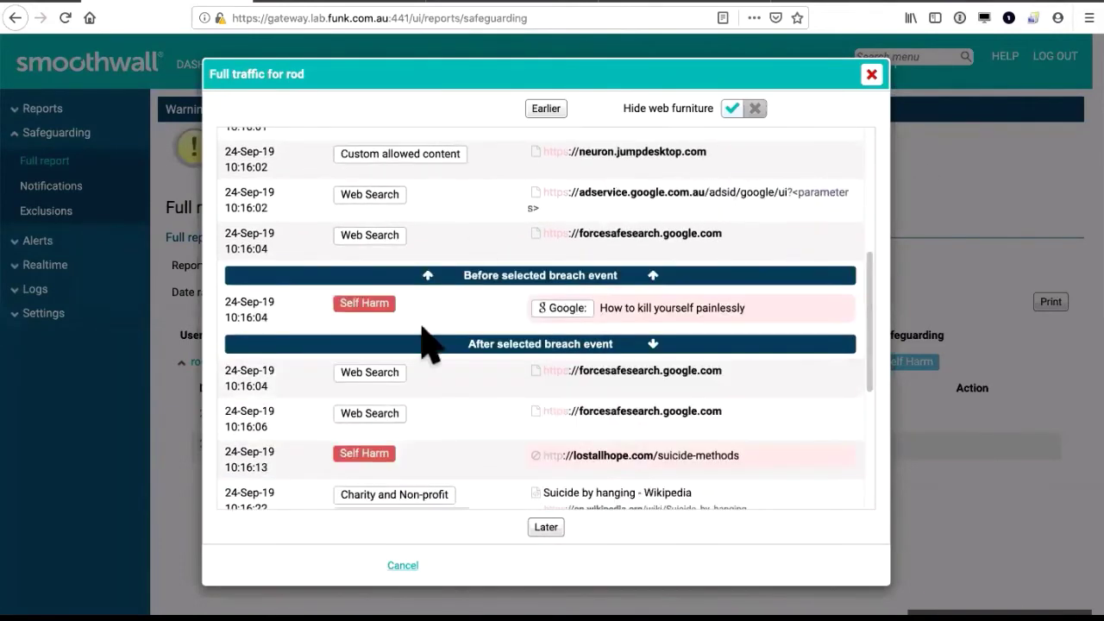
pyautogui.scroll(-3, 741, 430)
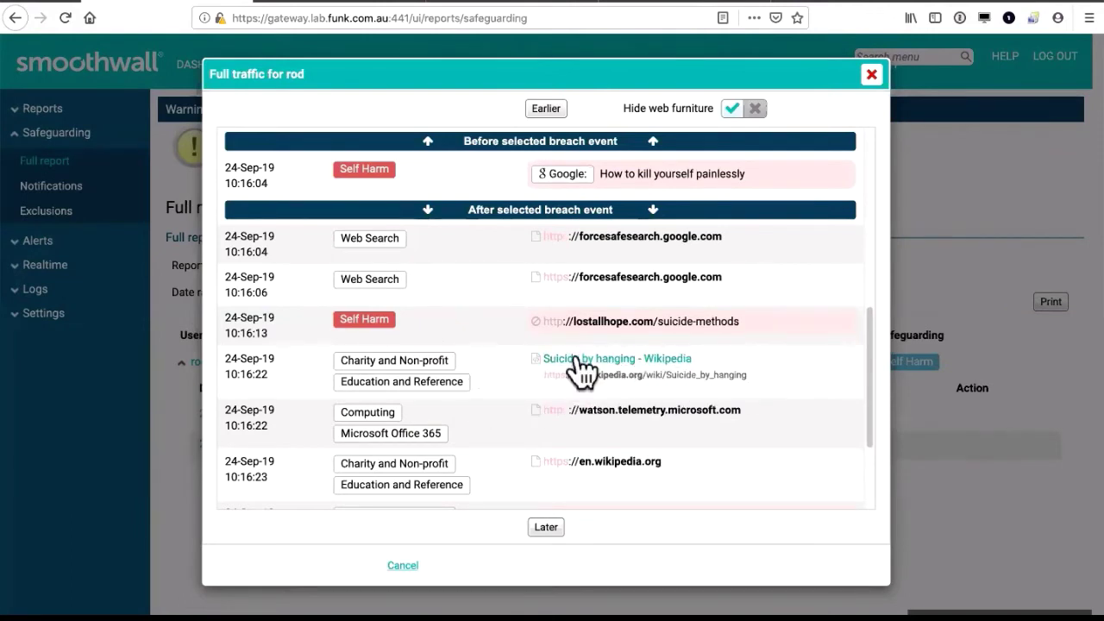
pyautogui.moveTo(373, 382); pyautogui.dragTo(338, 381)
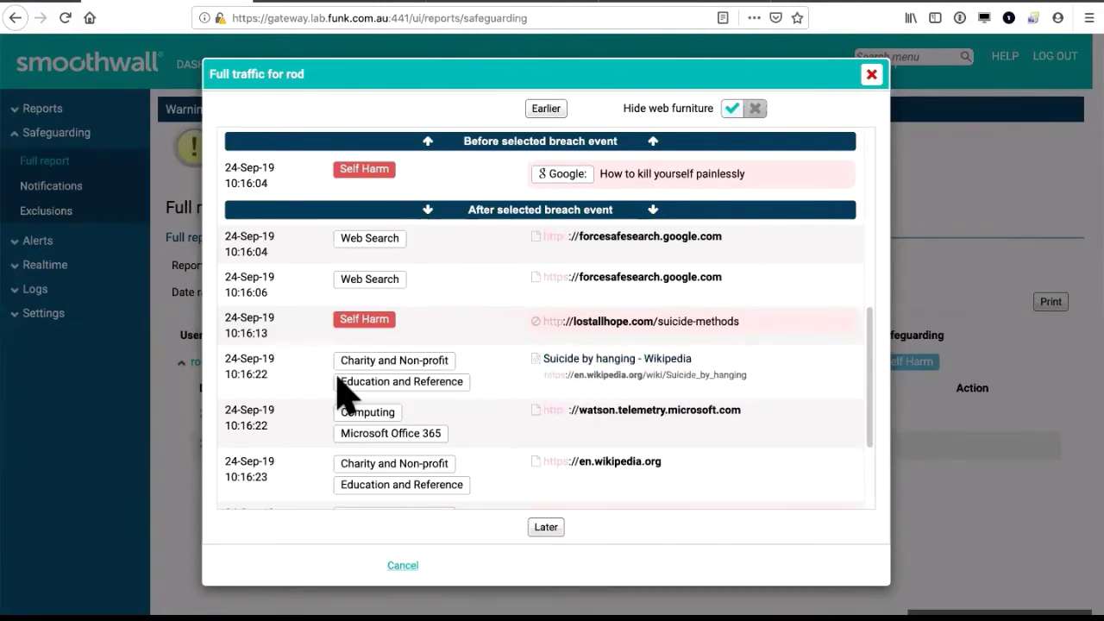
pyautogui.click(437, 402)
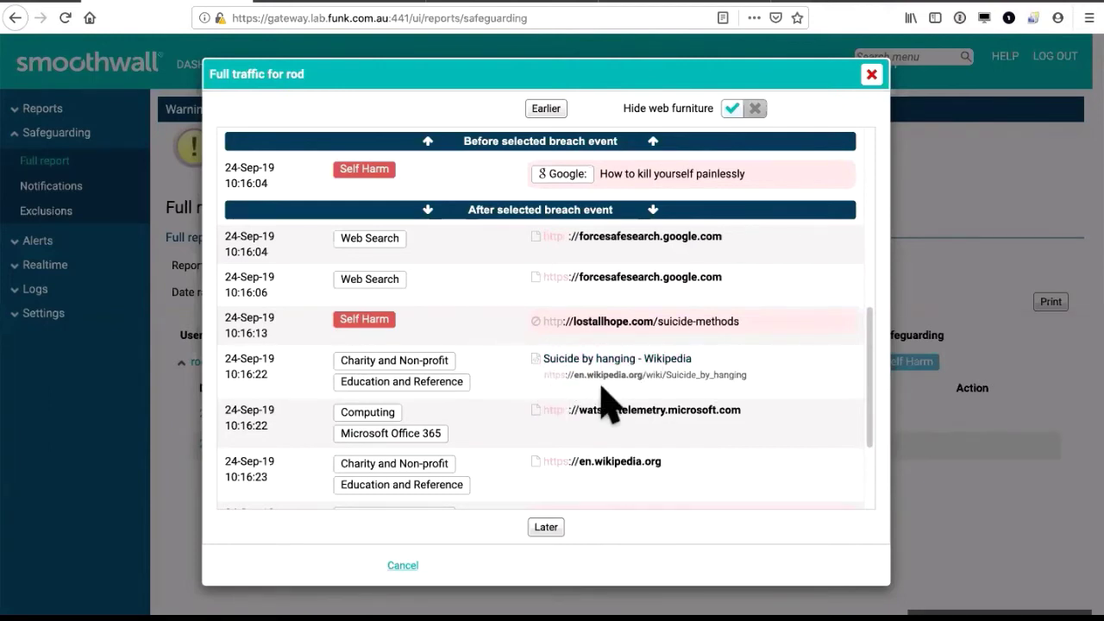
pyautogui.click(872, 75)
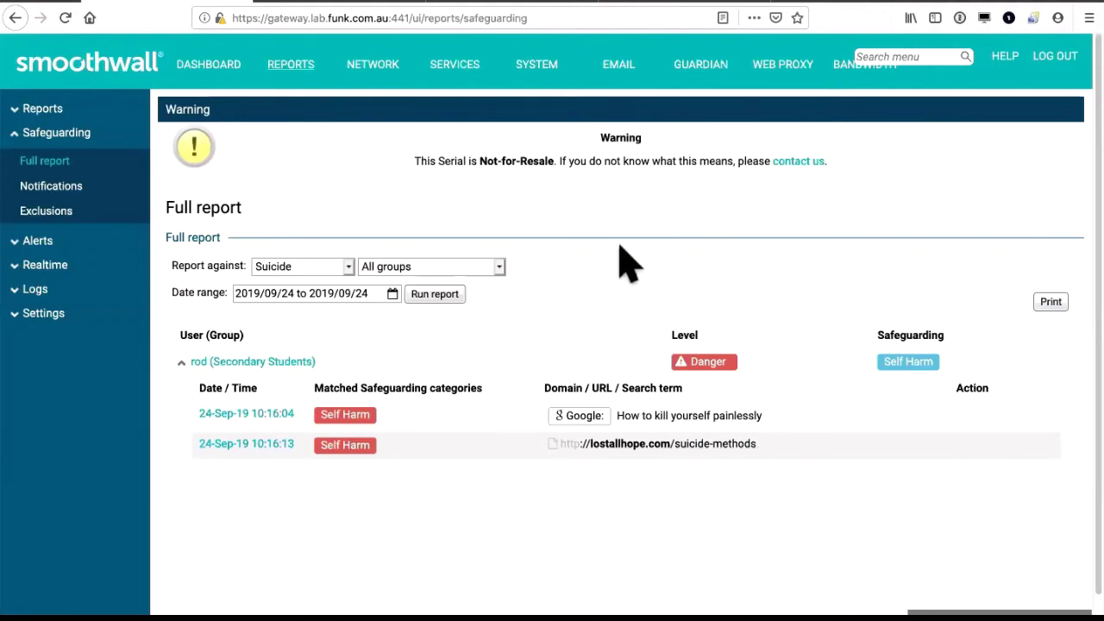
# Step: Start a new safeguarding notification and review its sending frequency and user or group choices, keeping Daily and Everyone
pyautogui.moveTo(263, 75)
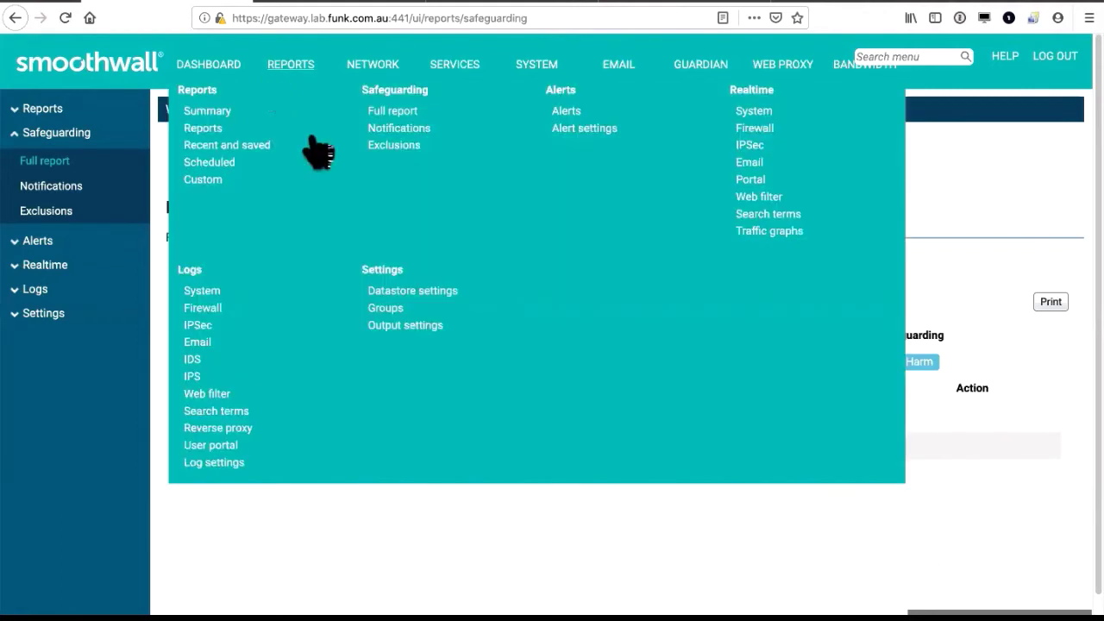
pyautogui.click(380, 130)
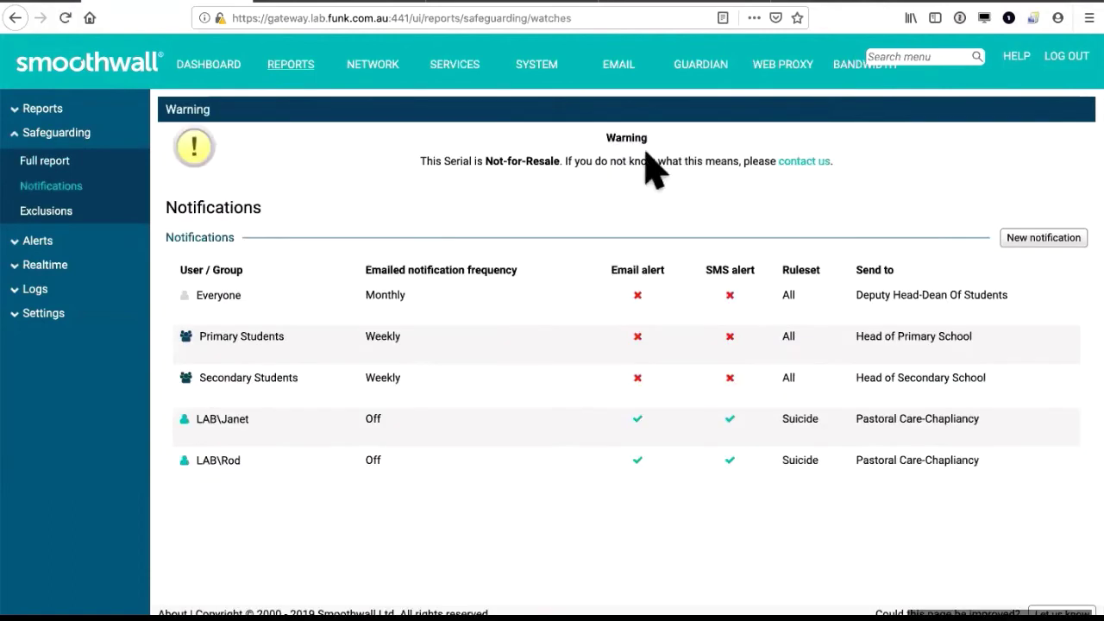
pyautogui.click(1036, 236)
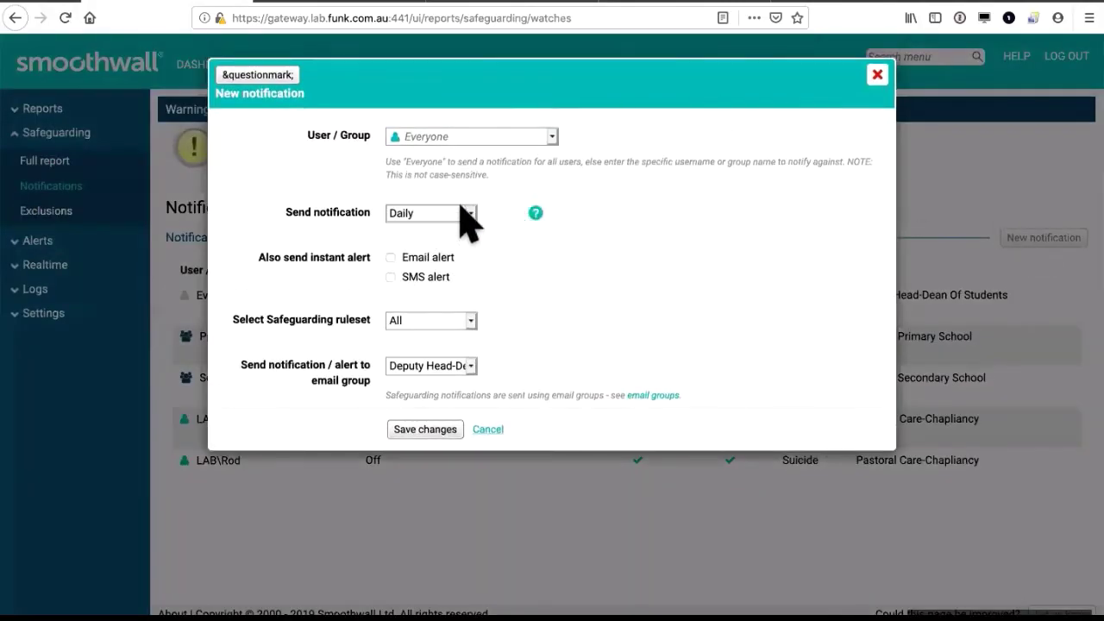
pyautogui.click(466, 215)
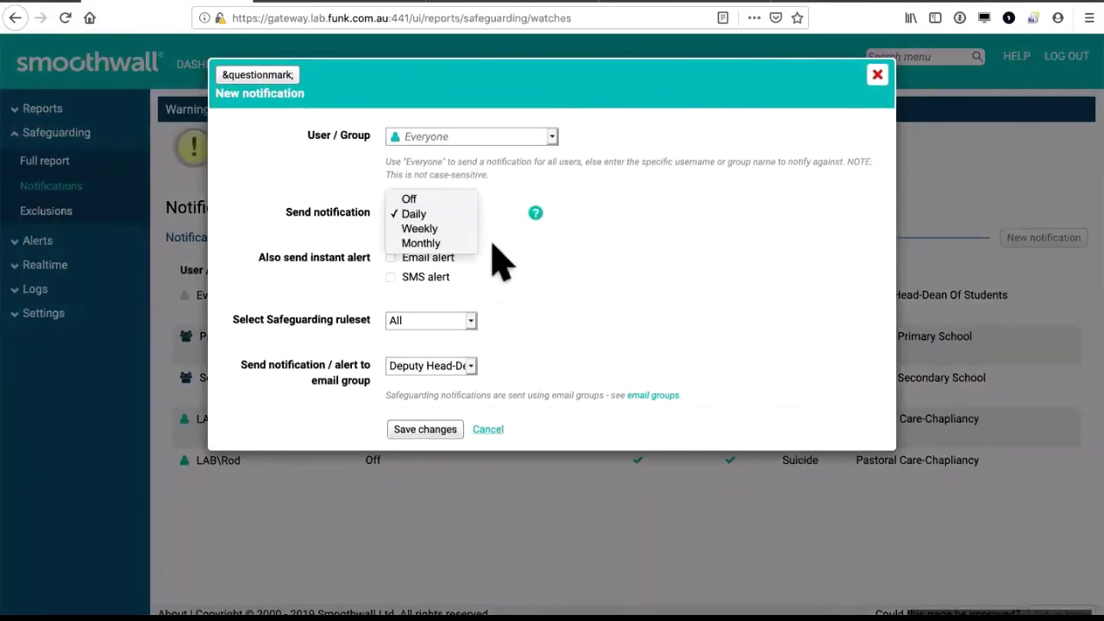
pyautogui.click(609, 230)
pyautogui.click(518, 136)
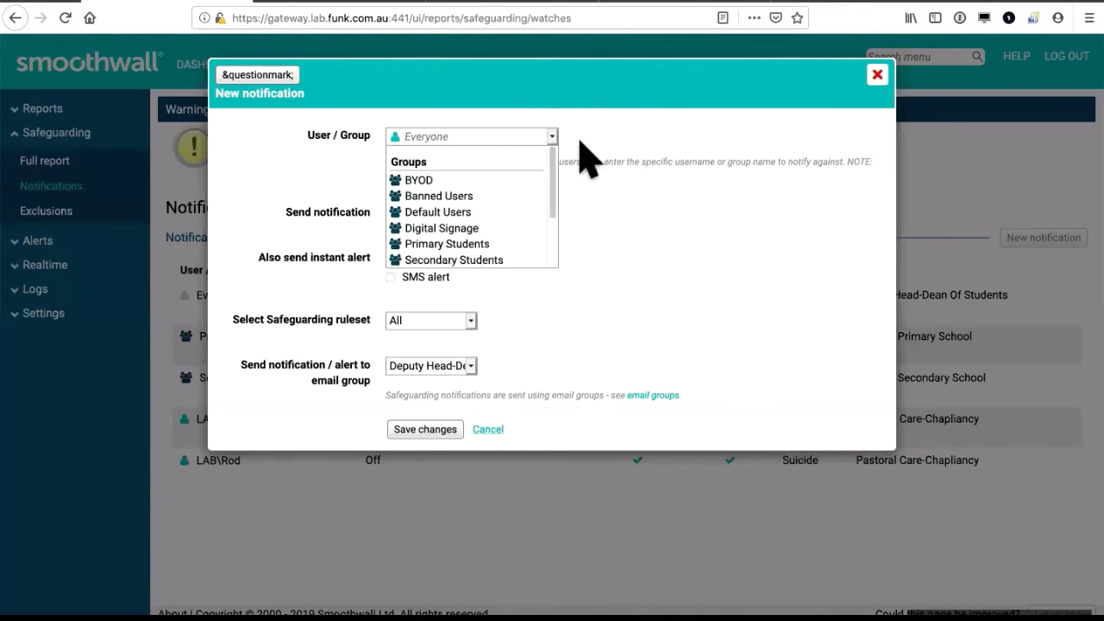
pyautogui.click(594, 172)
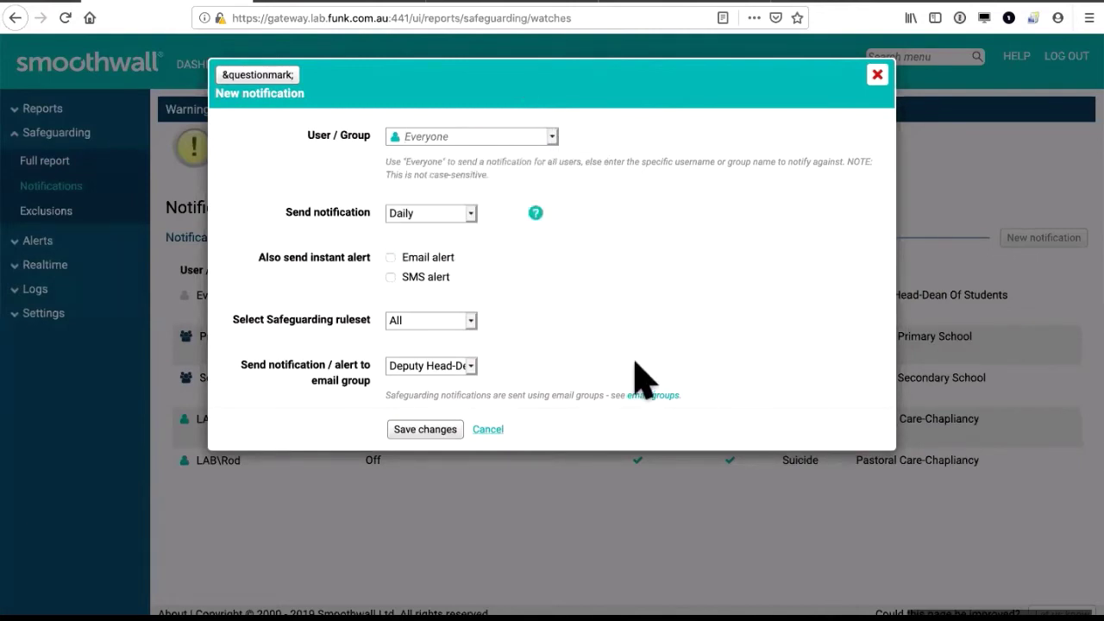
# Step: Set the new notification's email group to Head of Geography, keep the ruleset at All, and close the form
pyautogui.click(470, 367)
pyautogui.click(474, 424)
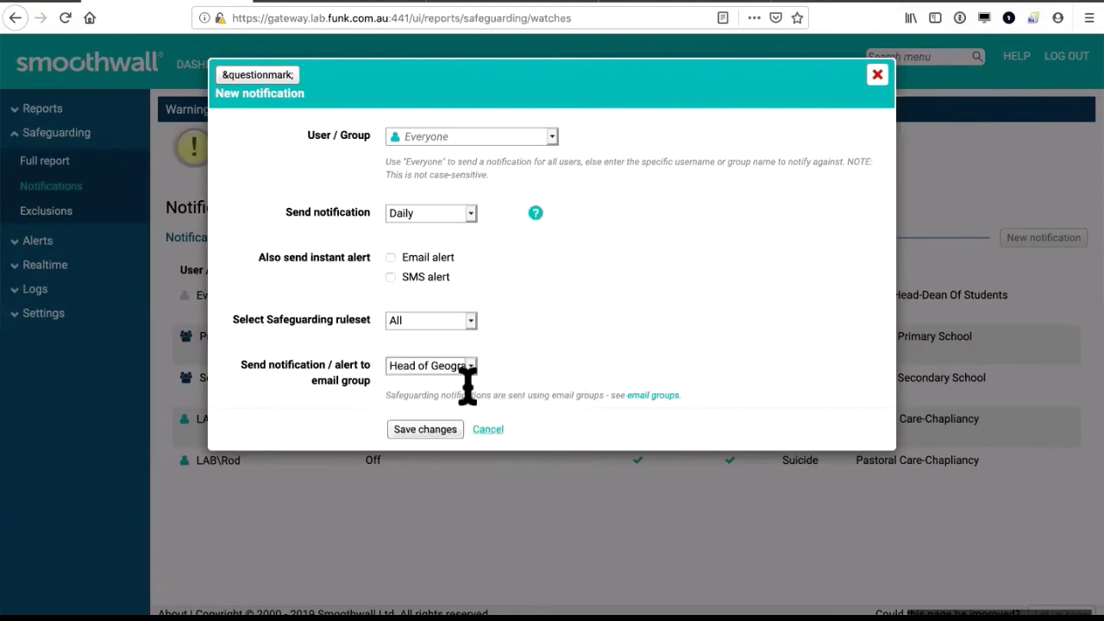
pyautogui.click(473, 371)
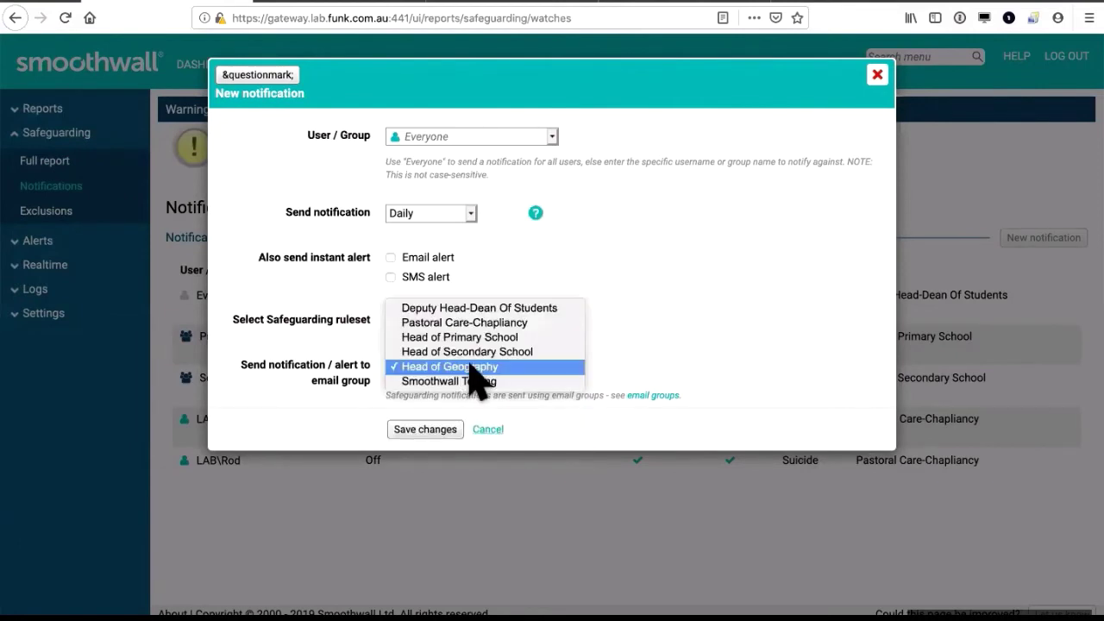
pyautogui.click(634, 372)
pyautogui.click(470, 319)
pyautogui.click(507, 292)
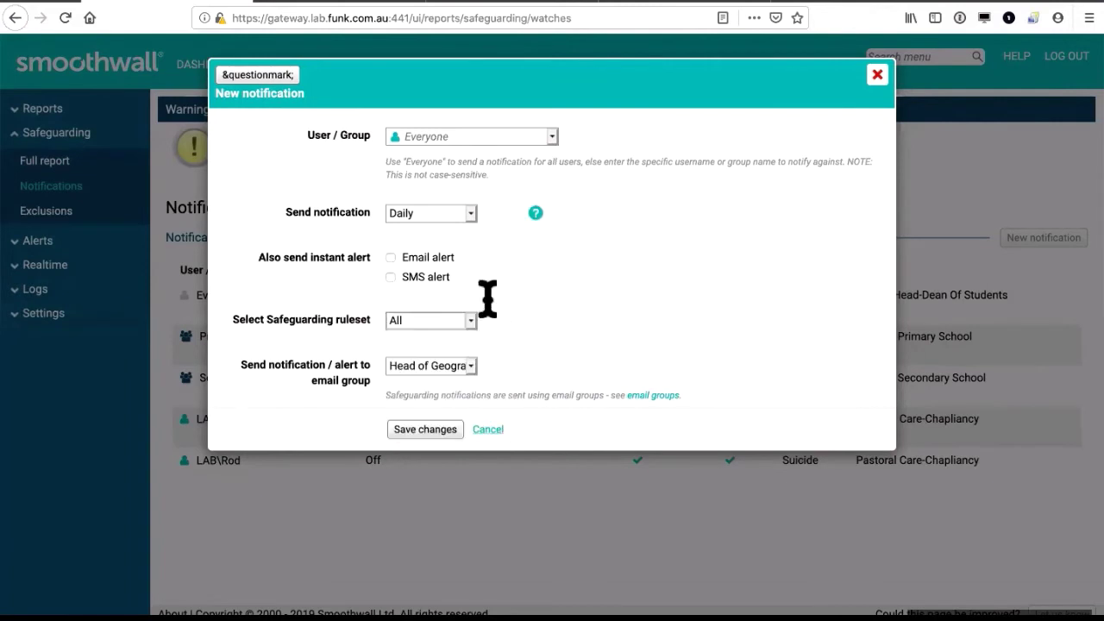
pyautogui.moveTo(235, 319)
pyautogui.mouseDown()
pyautogui.moveTo(350, 320)
pyautogui.moveTo(231, 319)
pyautogui.mouseUp()
pyautogui.click(379, 332)
pyautogui.click(274, 321)
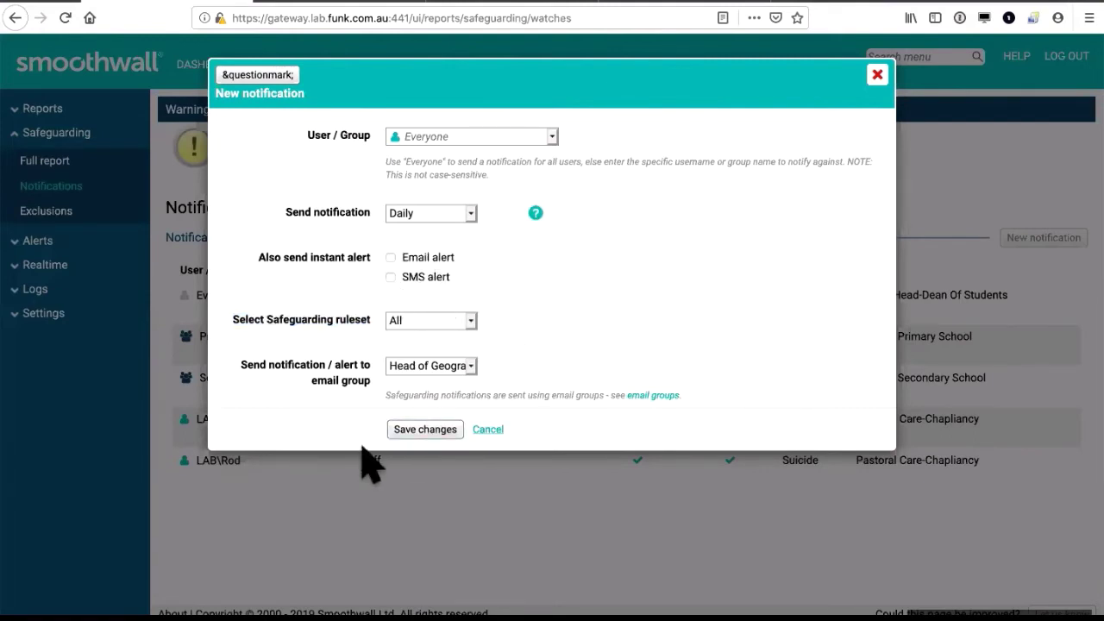
pyautogui.click(399, 430)
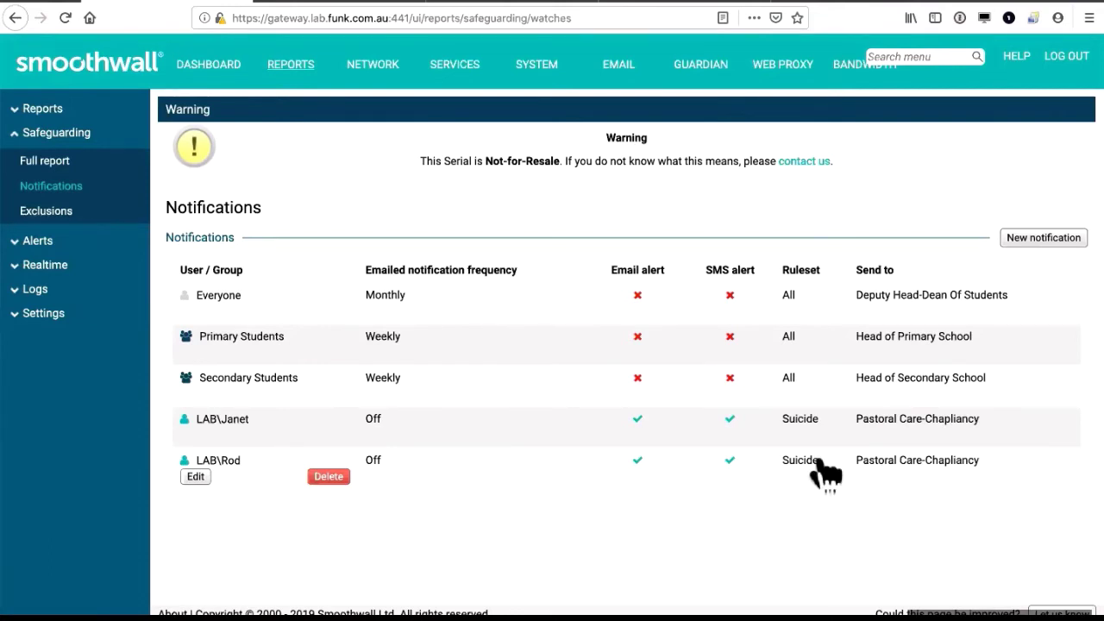
# Step: Switch to the slide presentation and advance to the Smoothwall Monitor – Self Service slide
pyautogui.press('super+Tab')
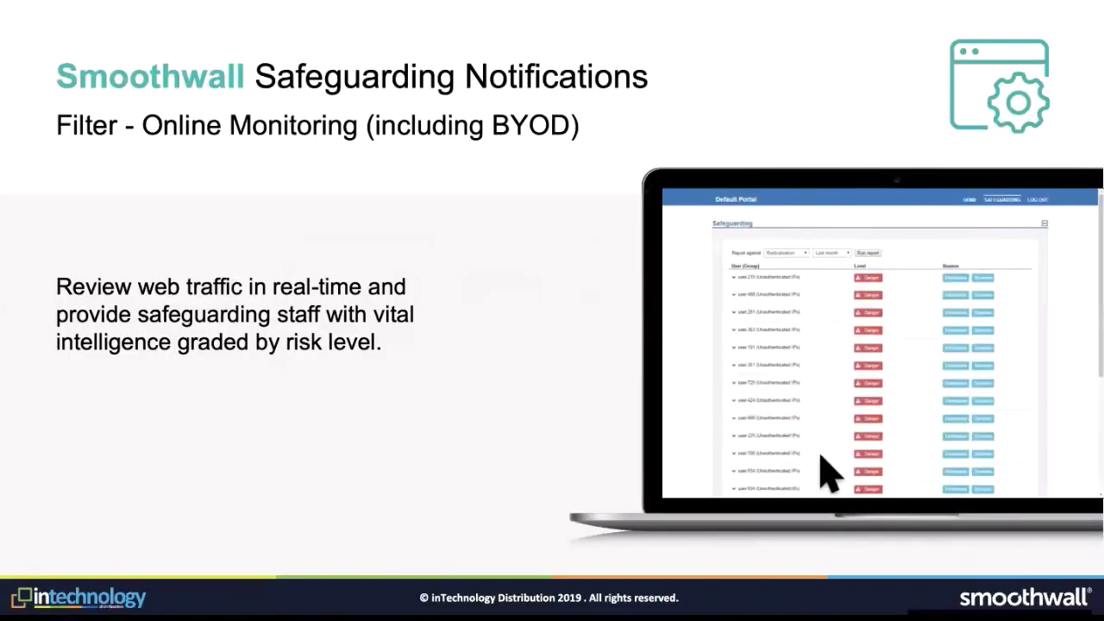
pyautogui.click(552, 384)
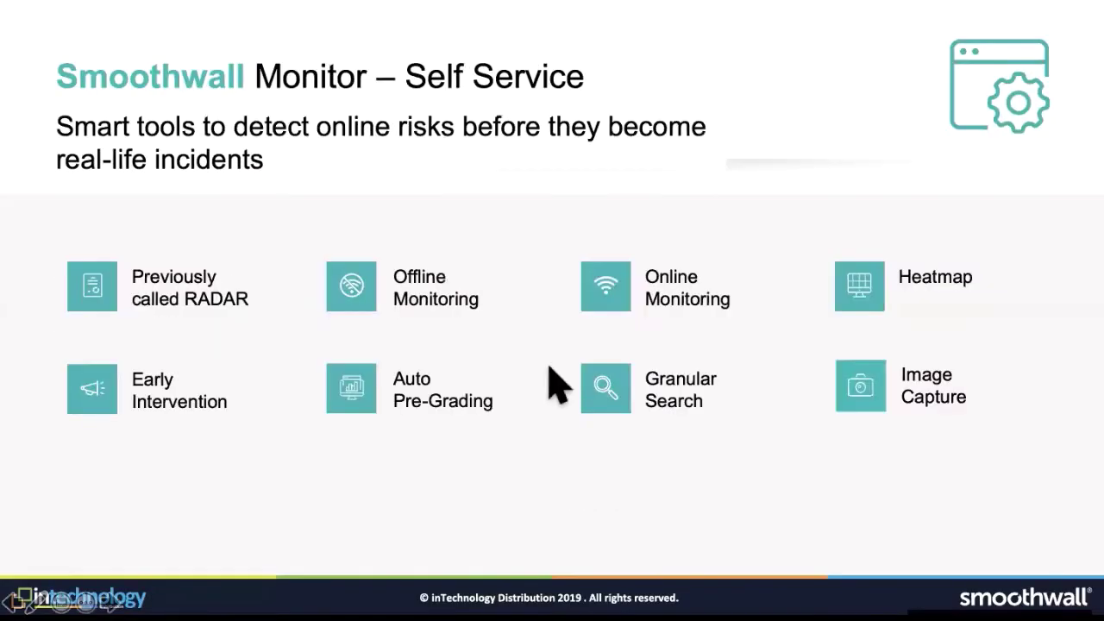
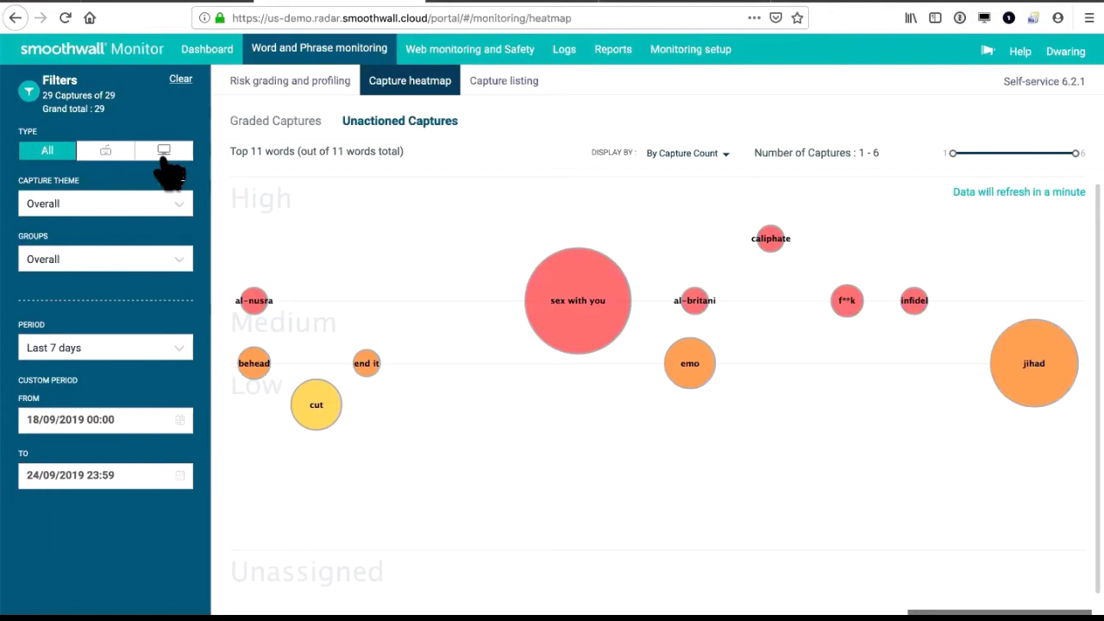
# Step: Review the available capture theme and group filter choices for the heatmap, keeping both set to Overall
pyautogui.click(179, 205)
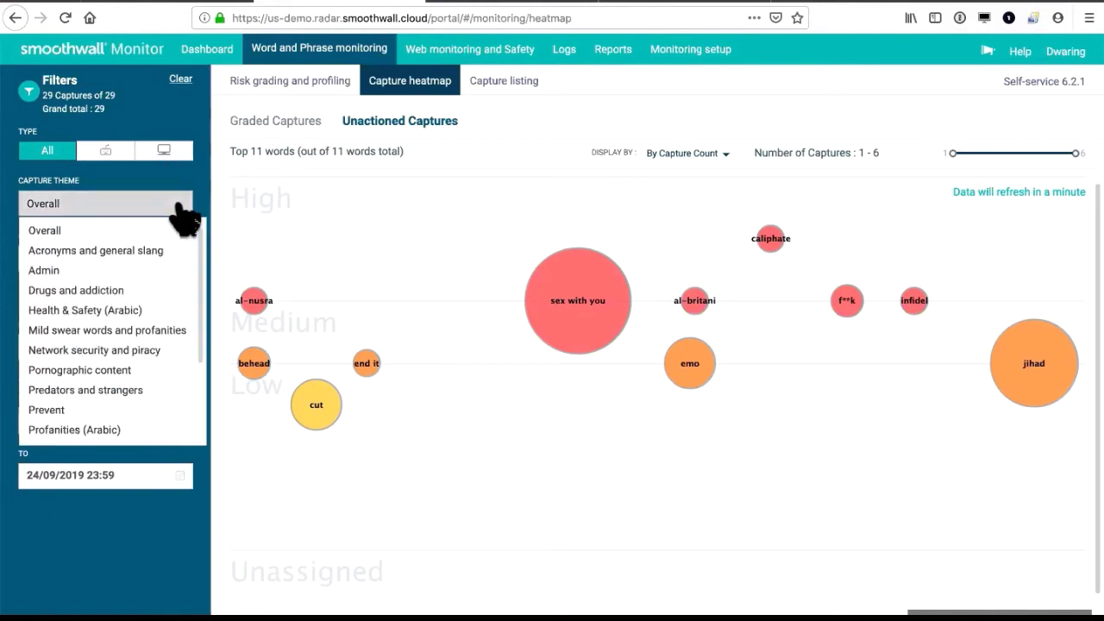
pyautogui.scroll(-3, 202, 259)
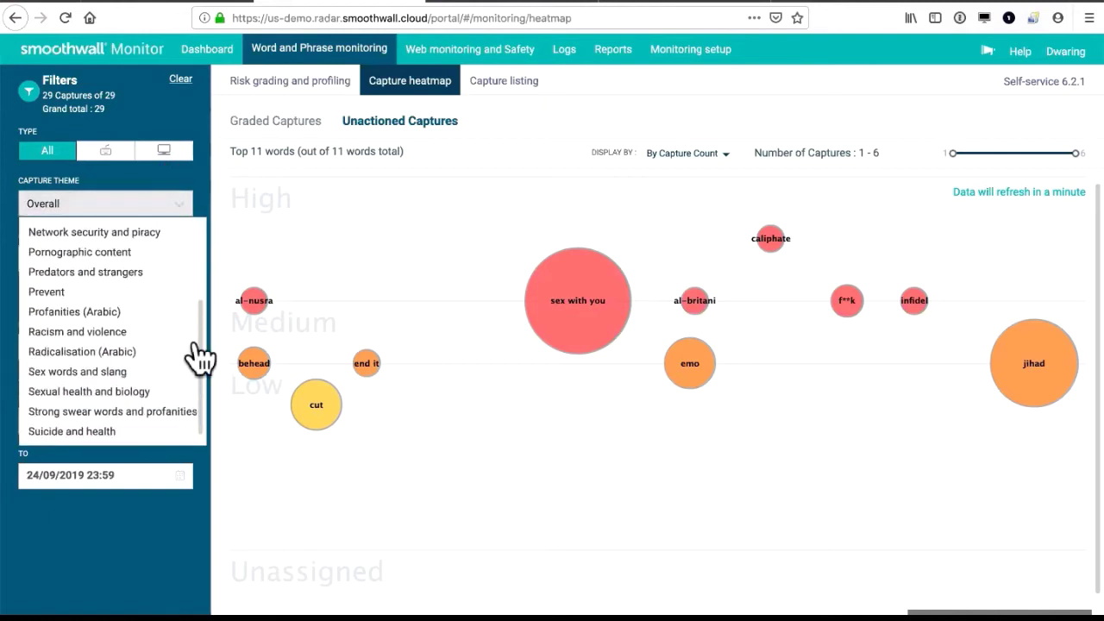
pyautogui.scroll(3, 215, 268)
pyautogui.scroll(-3, 200, 315)
pyautogui.click(214, 289)
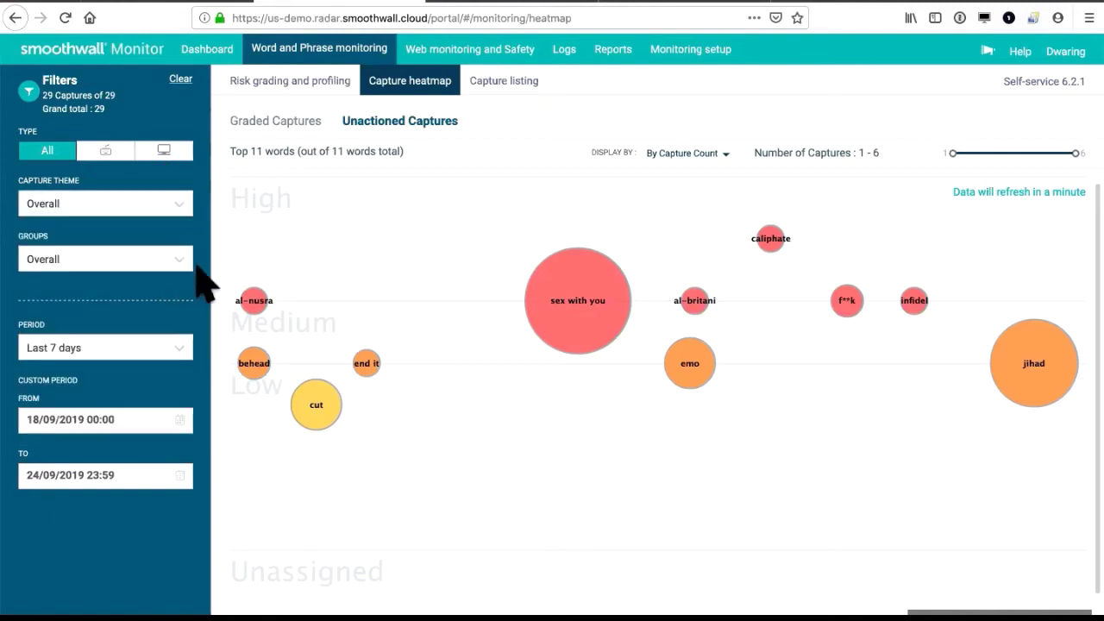
pyautogui.click(182, 263)
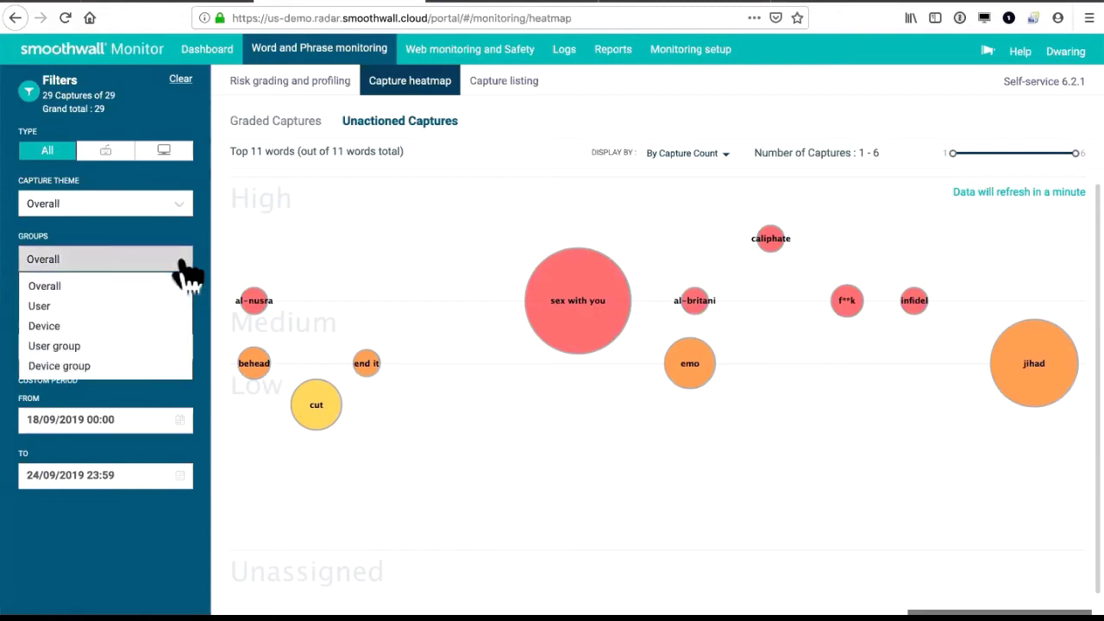
pyautogui.click(181, 250)
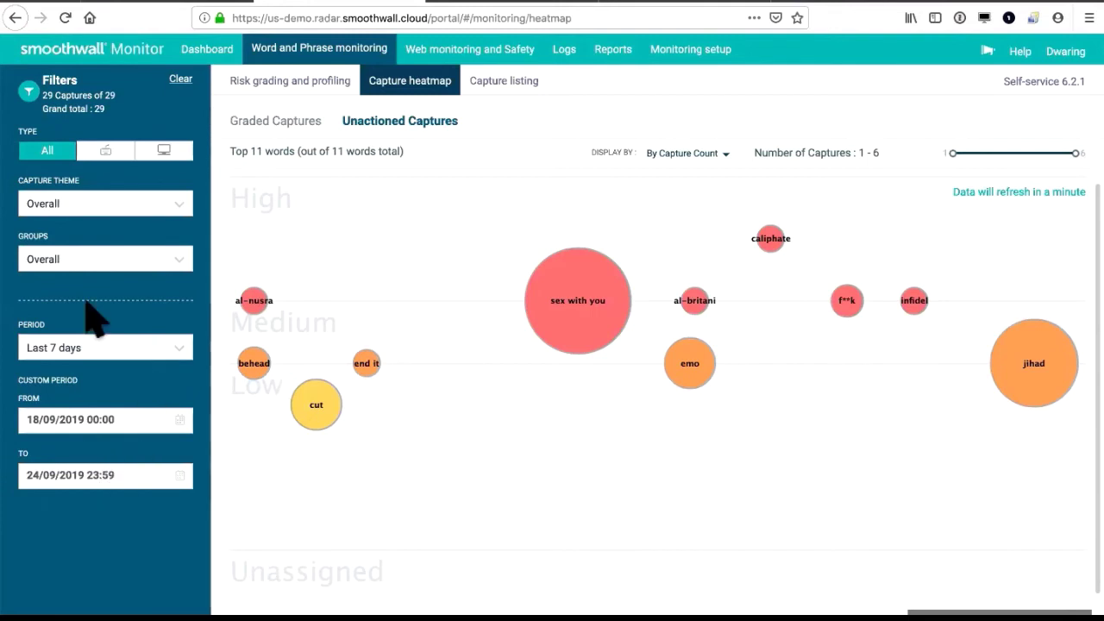
# Step: Inspect the caliphate word's details and user or device breakdown choices on the heatmap, and open the listing of its captures
pyautogui.moveTo(1031, 362)
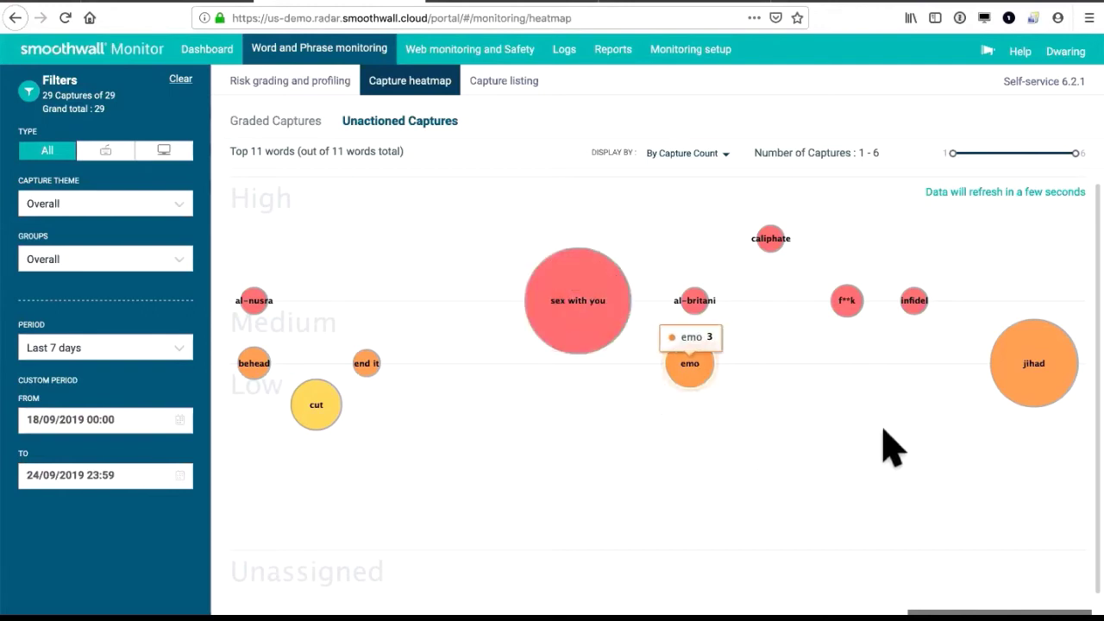
pyautogui.click(772, 241)
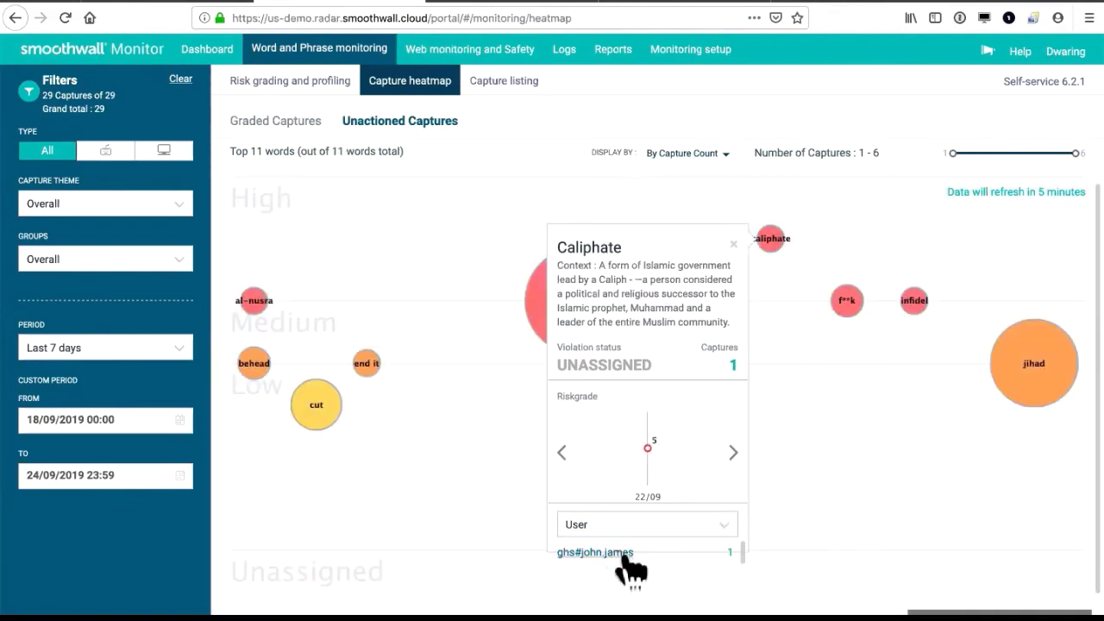
pyautogui.click(709, 525)
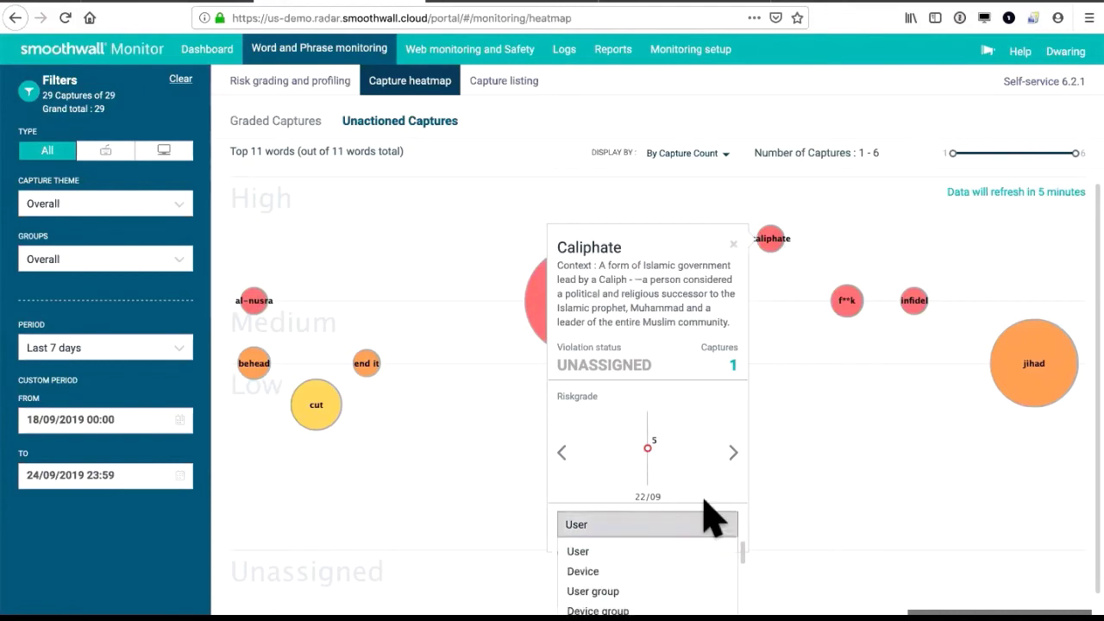
pyautogui.click(740, 332)
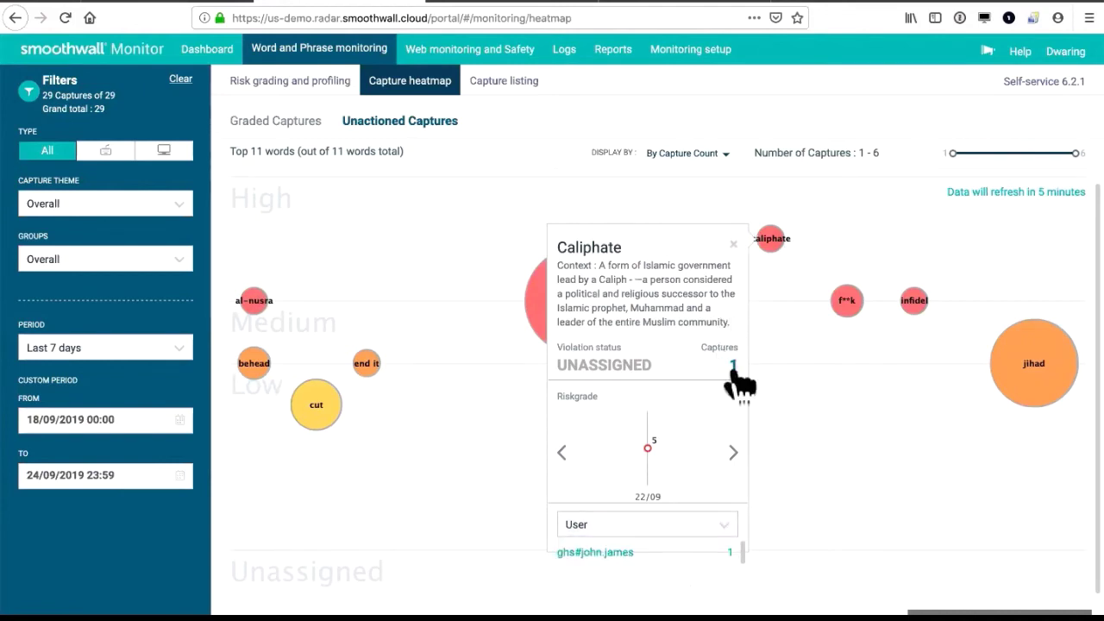
pyautogui.click(732, 366)
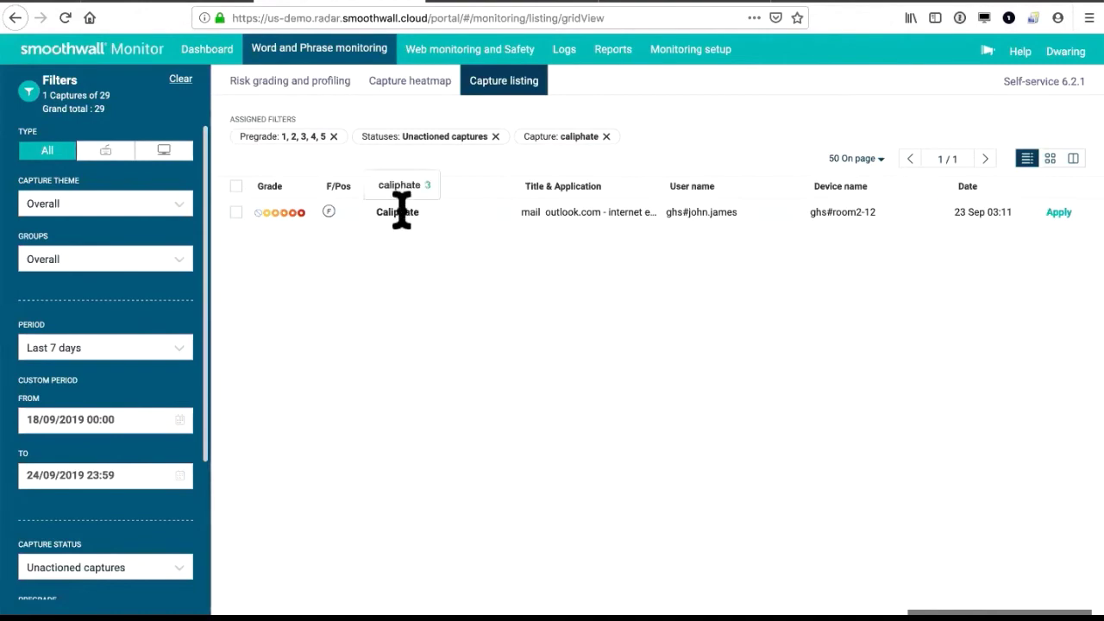
# Step: Open the Caliphate capture's screenshot, view it enlarged in a separate tab, and close that tab
pyautogui.click(442, 229)
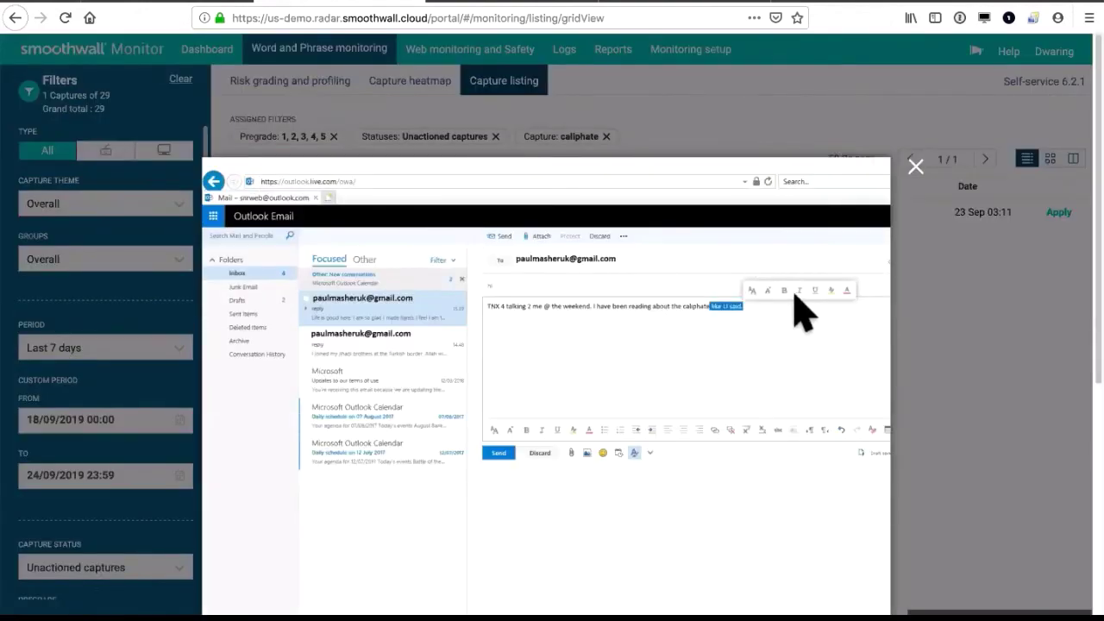
pyautogui.click(283, 524)
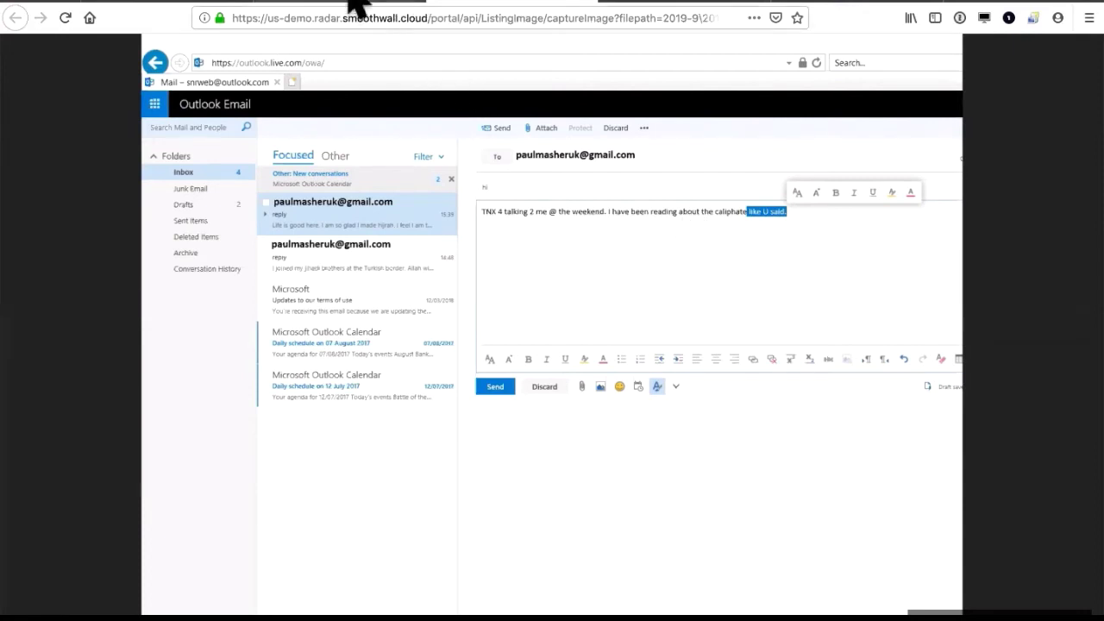
pyautogui.hotkey('ctrl', 'w')
# Step: Examine the Caliphate capture's grade, date, user, device and comment history, and close the capture view
pyautogui.scroll(-3, 543, 457)
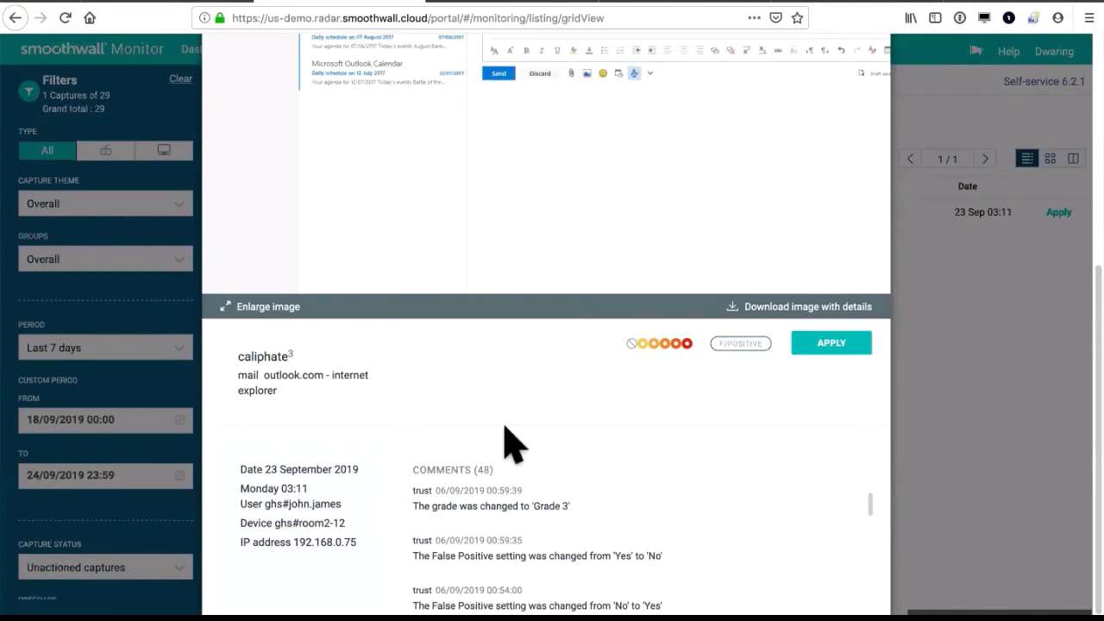
pyautogui.scroll(-1, 742, 310)
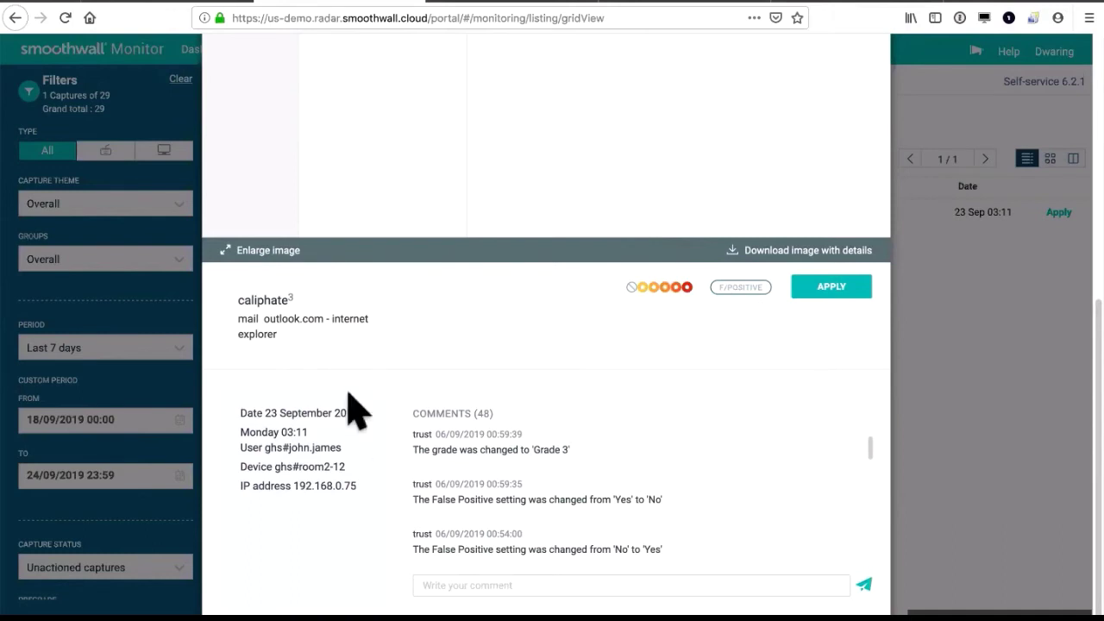
pyautogui.scroll(-3, 697, 466)
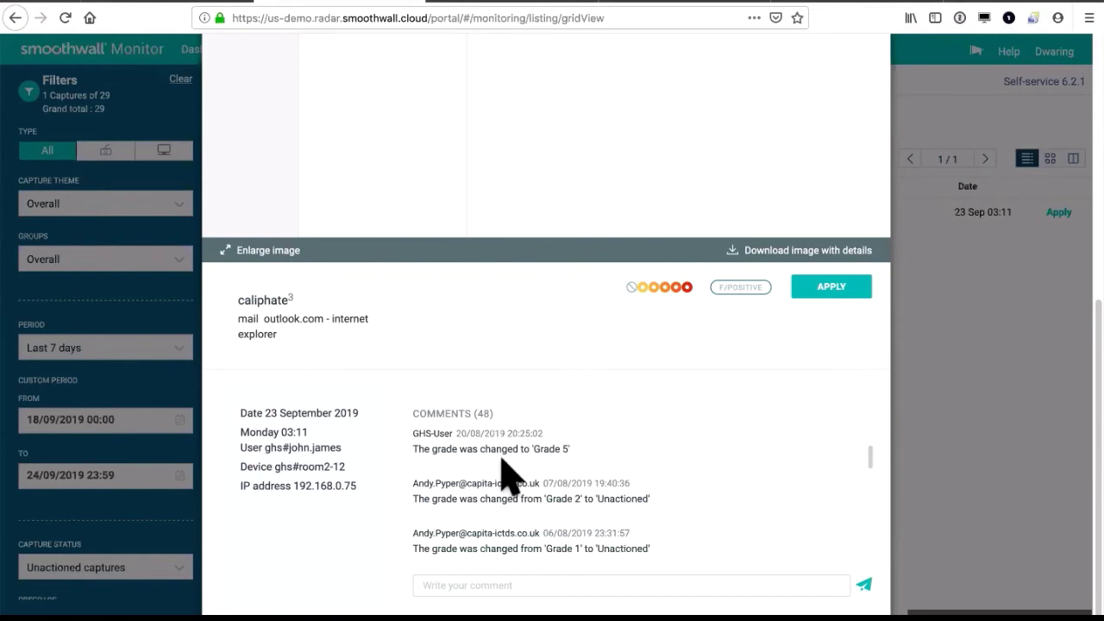
pyautogui.scroll(5, 500, 473)
pyautogui.scroll(5, 483, 310)
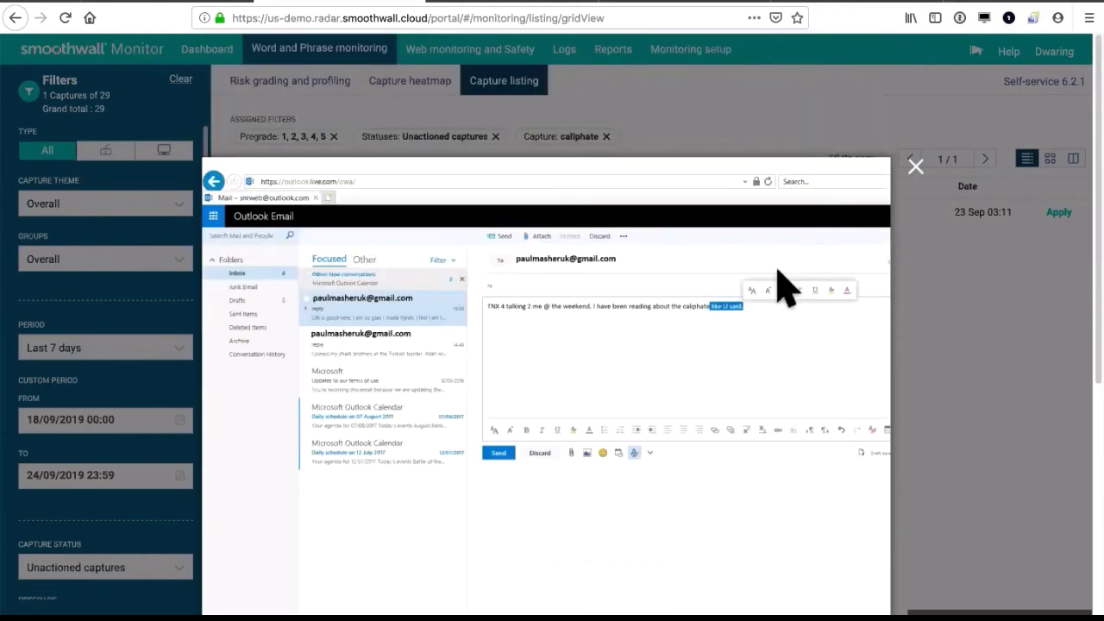
pyautogui.click(916, 167)
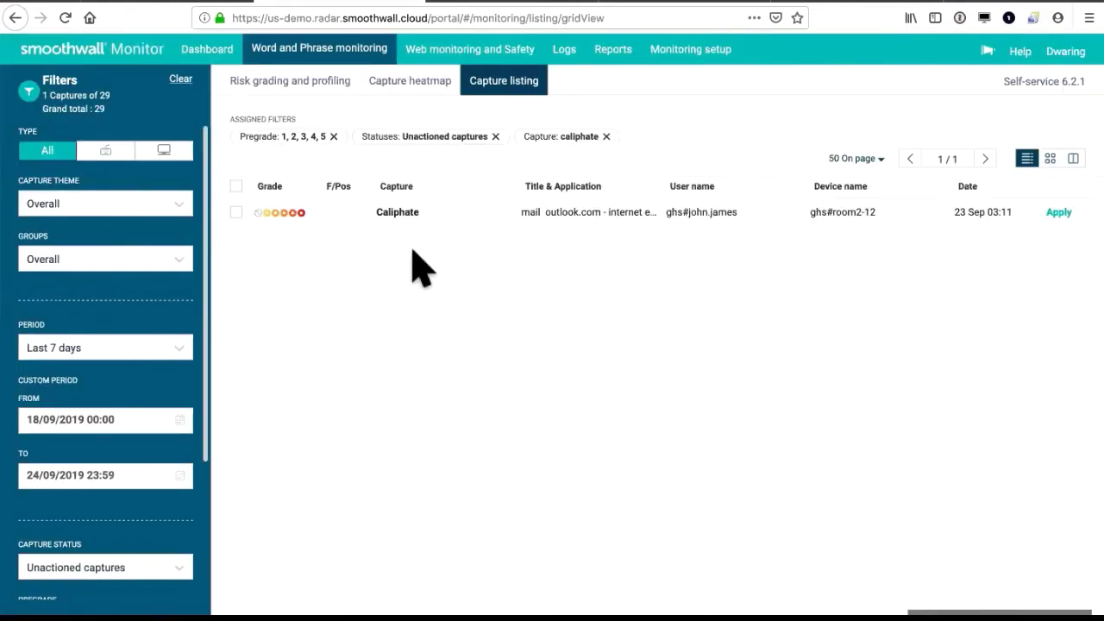
# Step: Return to the capture heatmap and open the listing of the unactioned "sex with you" captures
pyautogui.click(393, 85)
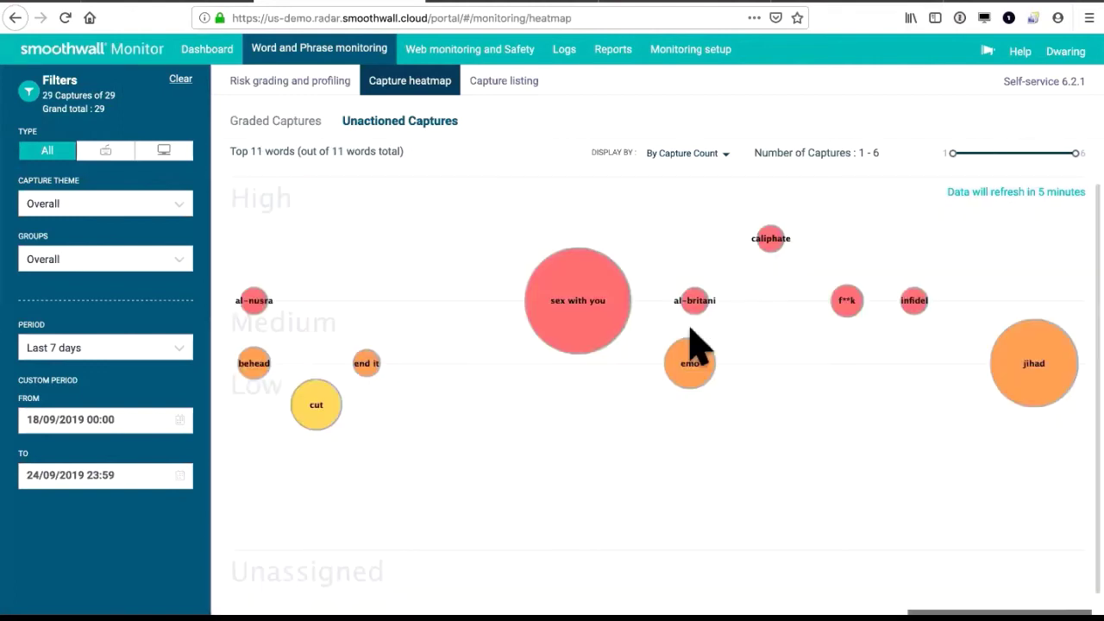
pyautogui.moveTo(616, 276)
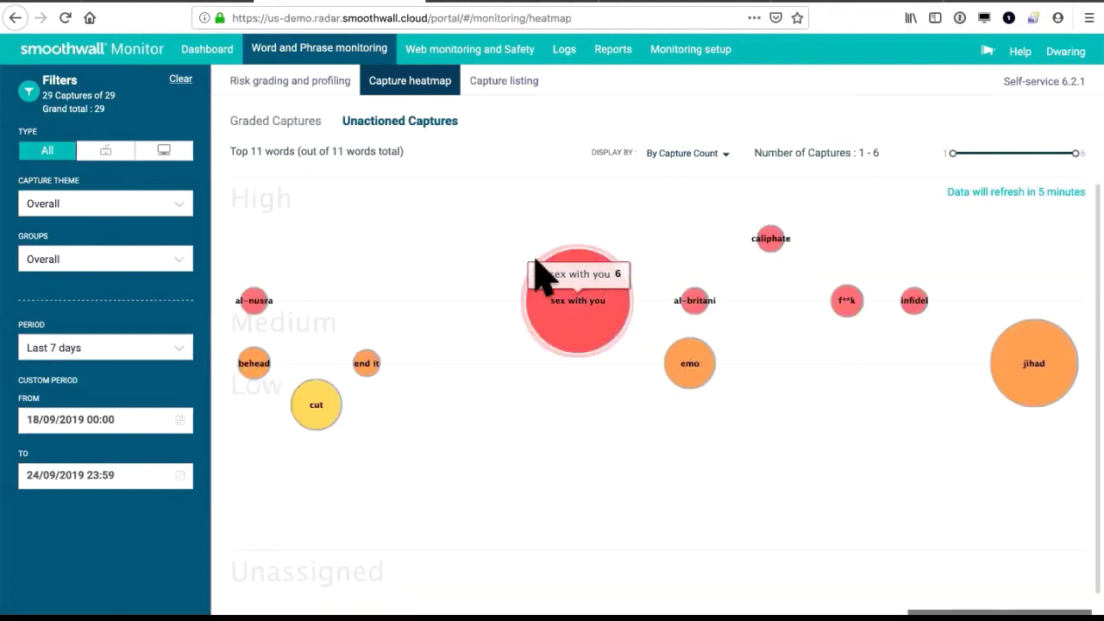
pyautogui.click(559, 306)
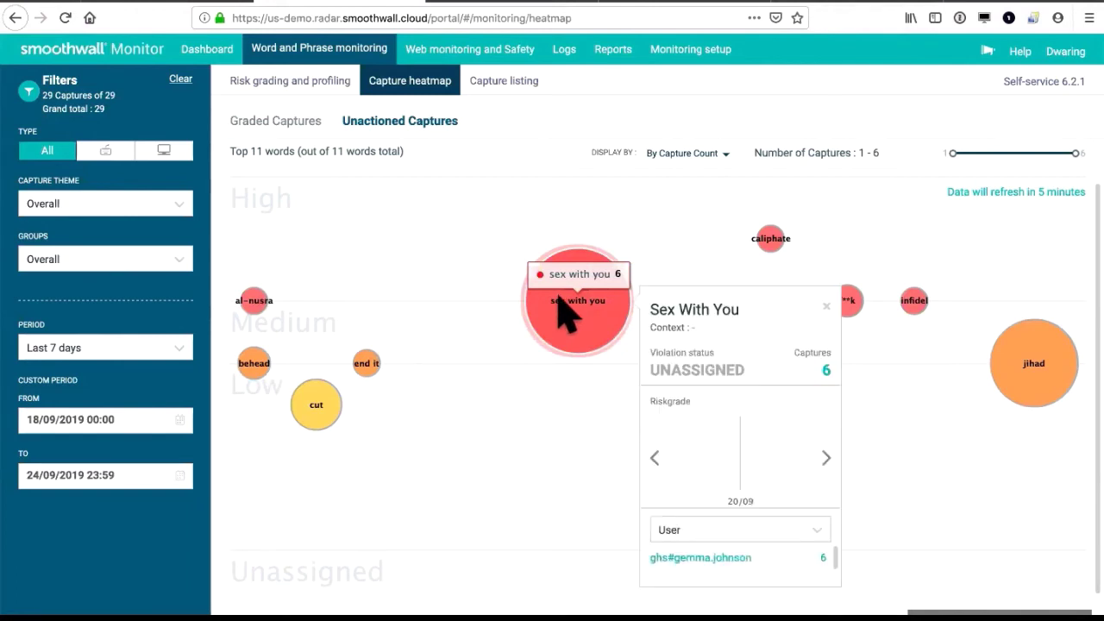
pyautogui.click(828, 373)
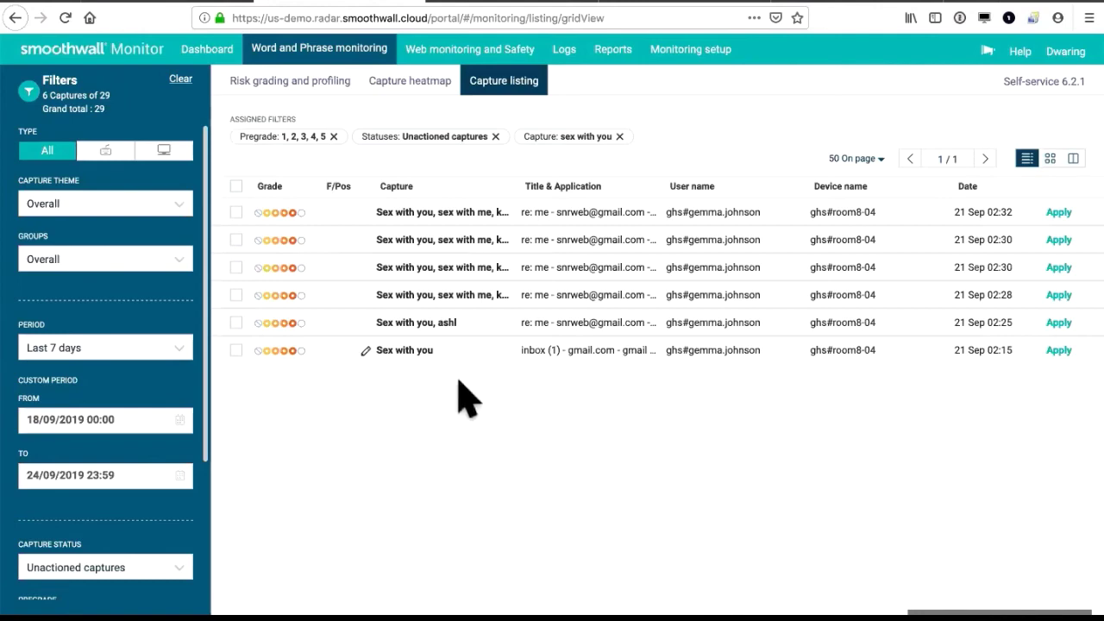
# Step: Switch to the slide presentation and advance past the supported clients slide to the Sneek Peek slide
pyautogui.press('super+Tab')
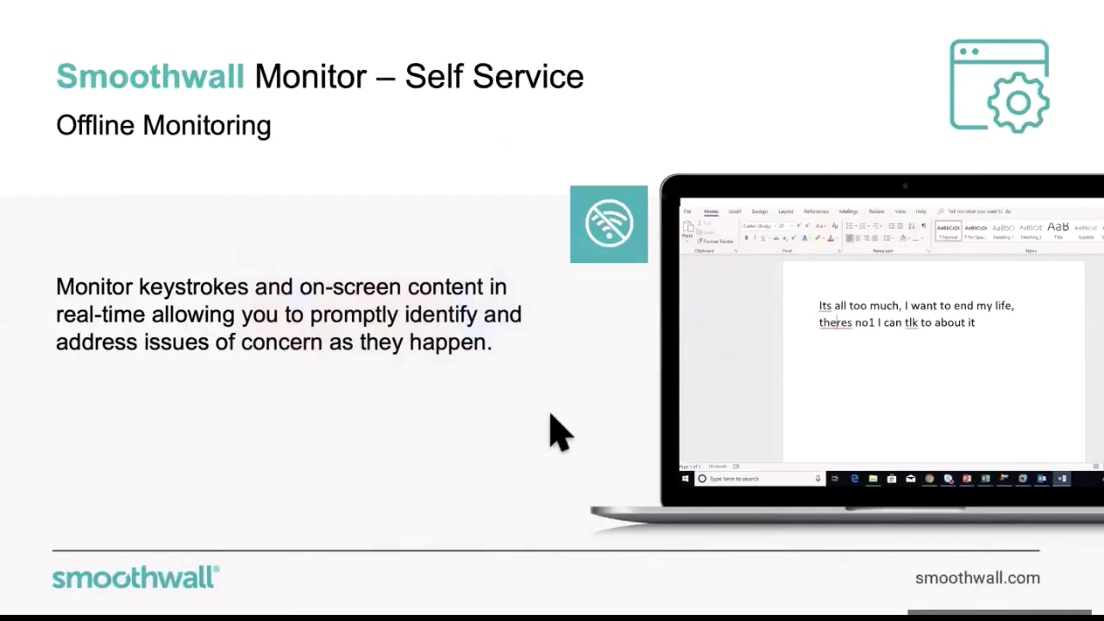
pyautogui.press('Right')
pyautogui.press('Right')
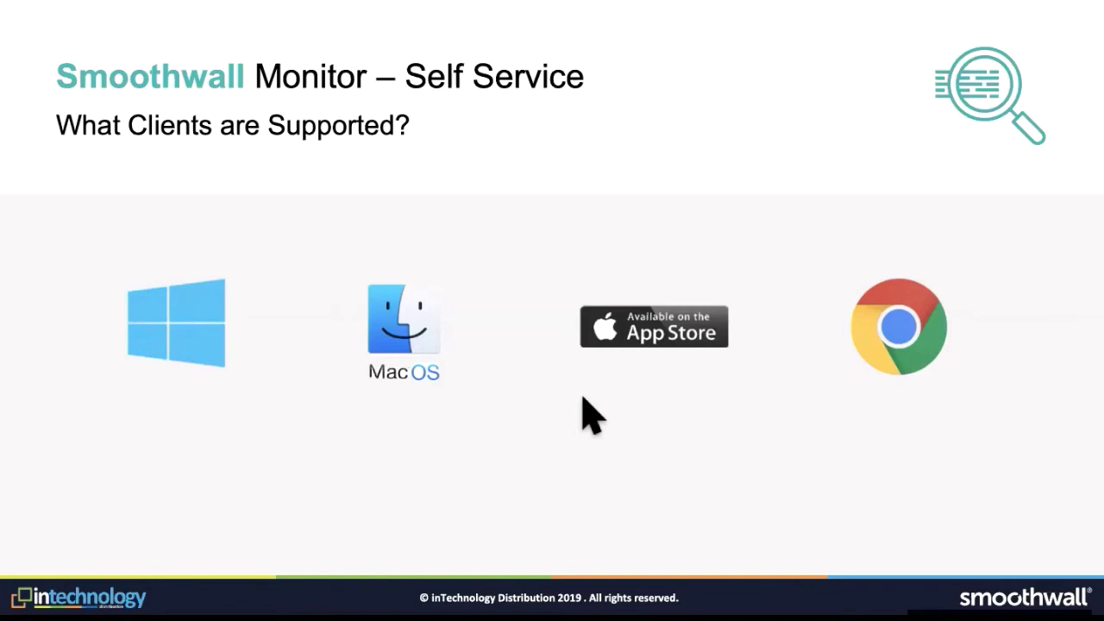
pyautogui.click(572, 494)
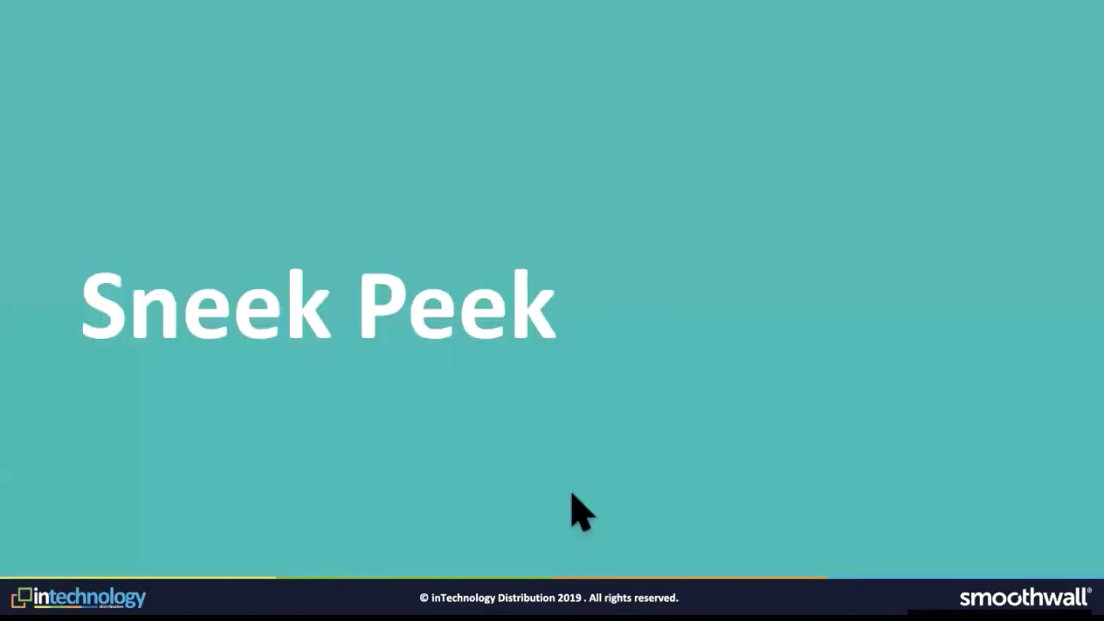